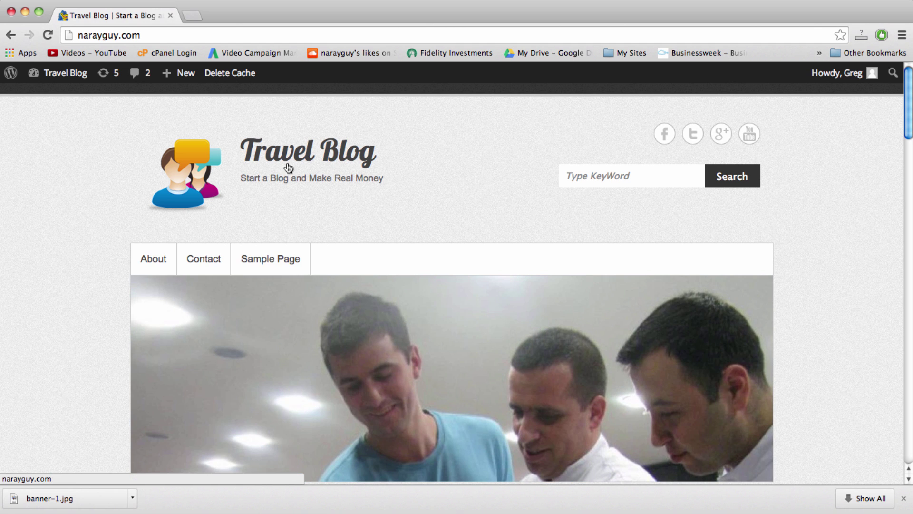
Step: Browse the Travel Blog front page, view the Sample Page, then return home
scroll(218, 156, "down", 1)
scroll(218, 156, "down", 10)
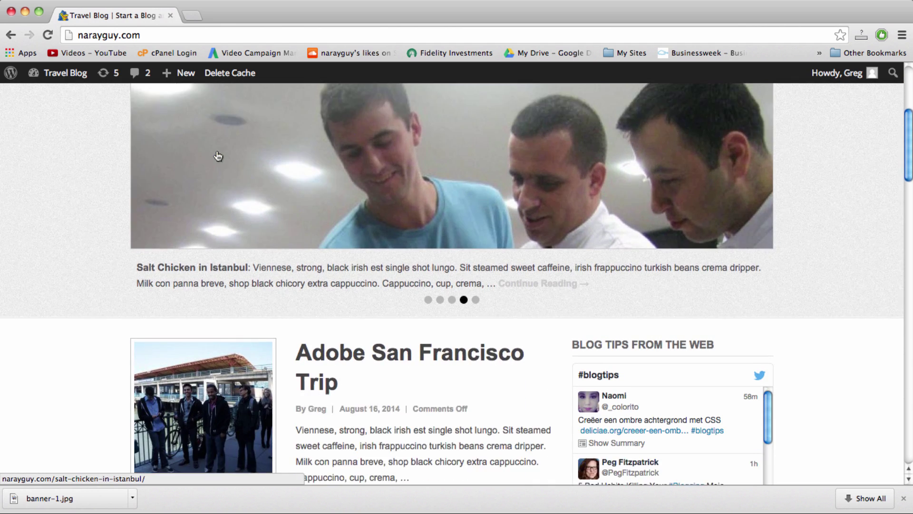
scroll(343, 233, "down", 1)
scroll(343, 229, "up", 11)
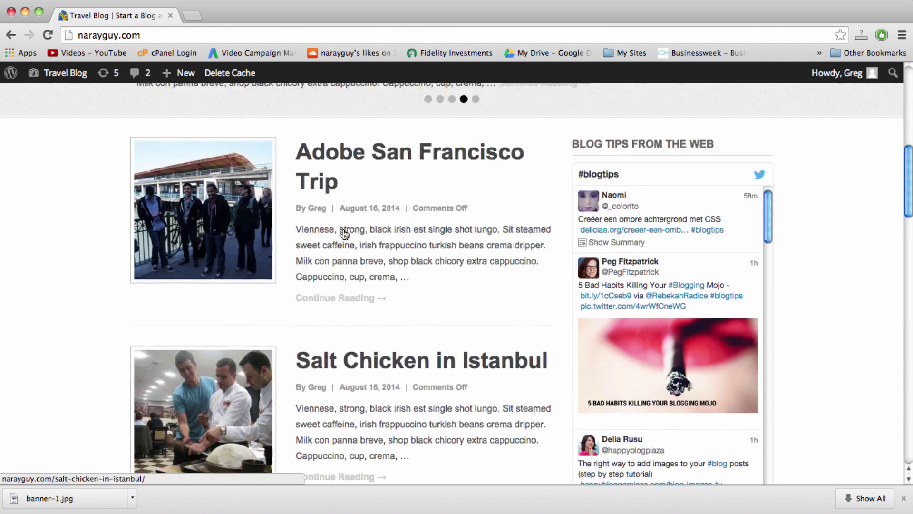
scroll(408, 243, "down", 3)
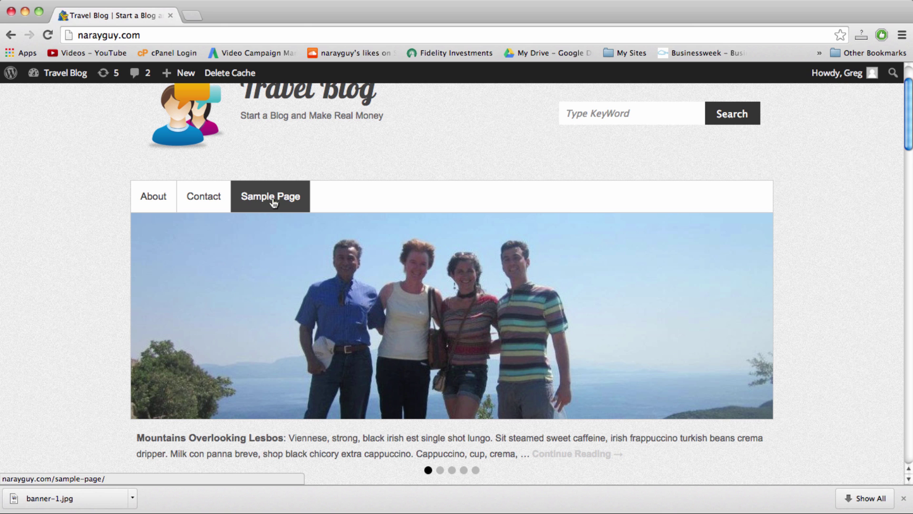
left_click(274, 202)
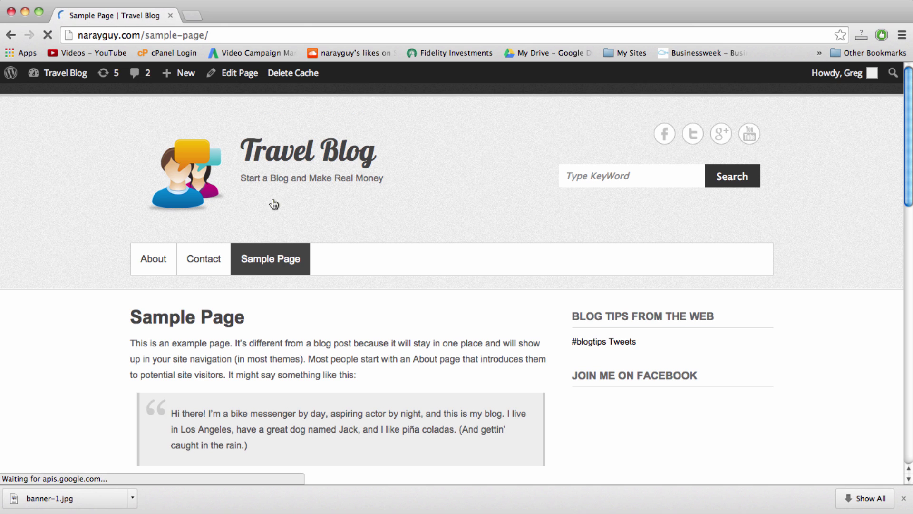
scroll(365, 373, "down", 4)
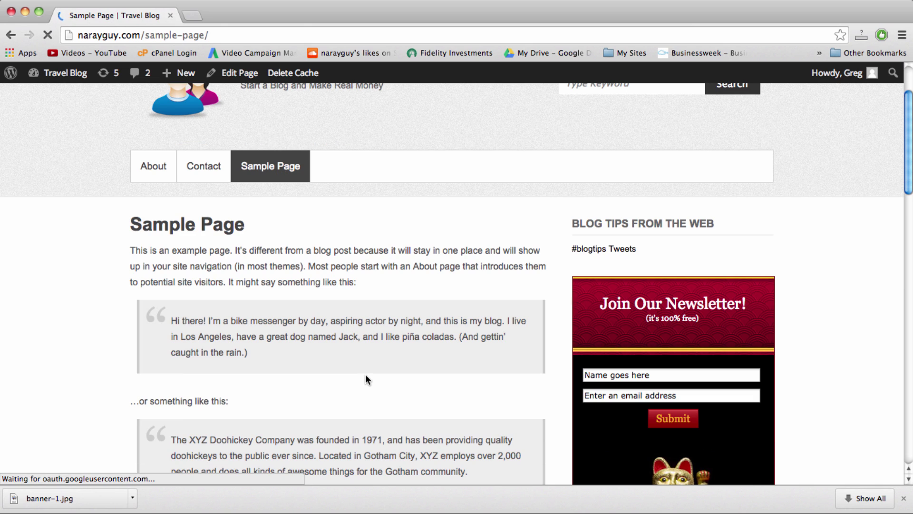
scroll(365, 380, "up", 4)
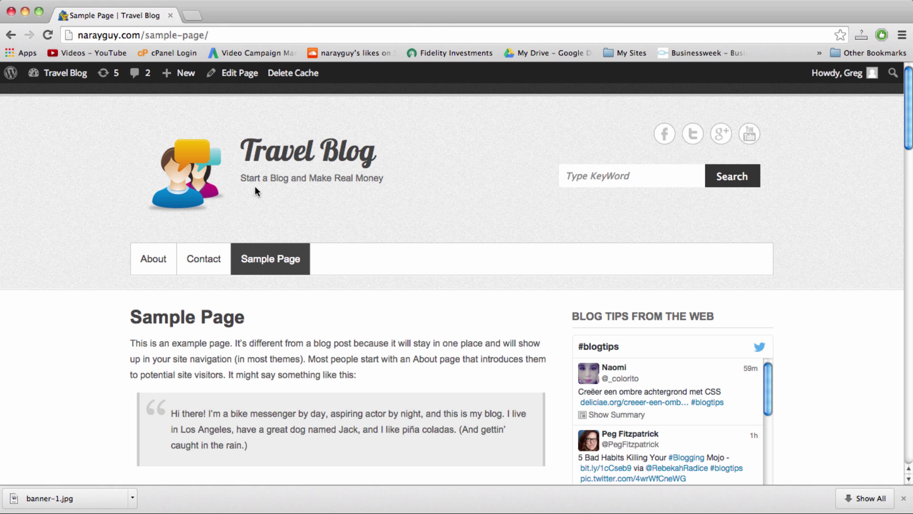
left_click(275, 161)
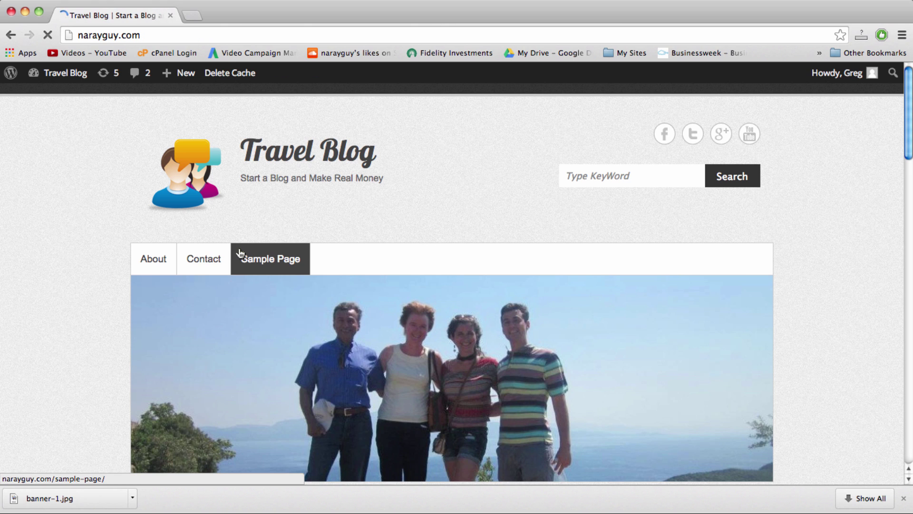
scroll(238, 255, "down", 4)
scroll(237, 175, "up", 1)
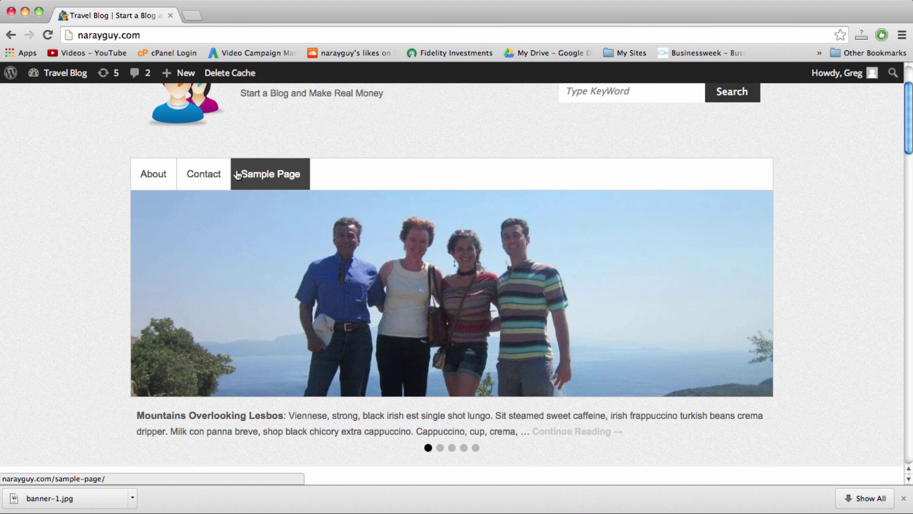
scroll(238, 175, "up", 2)
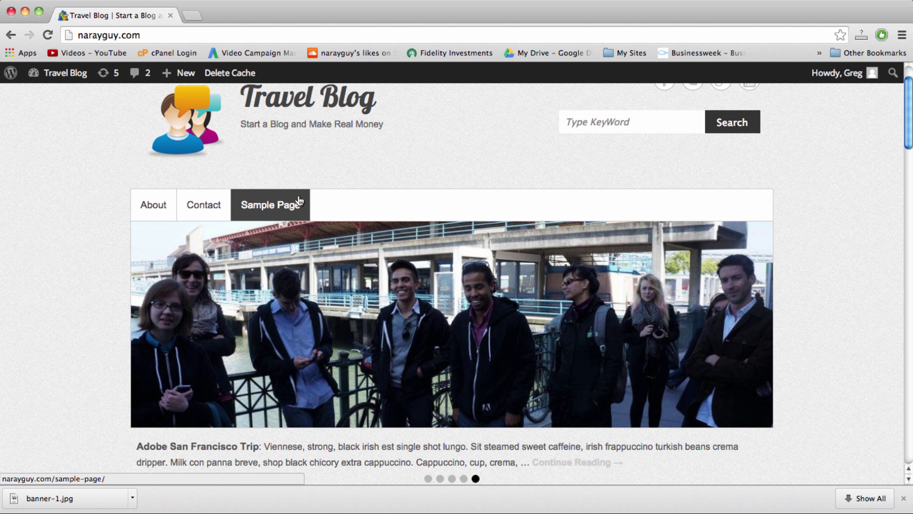
scroll(335, 264, "down", 1)
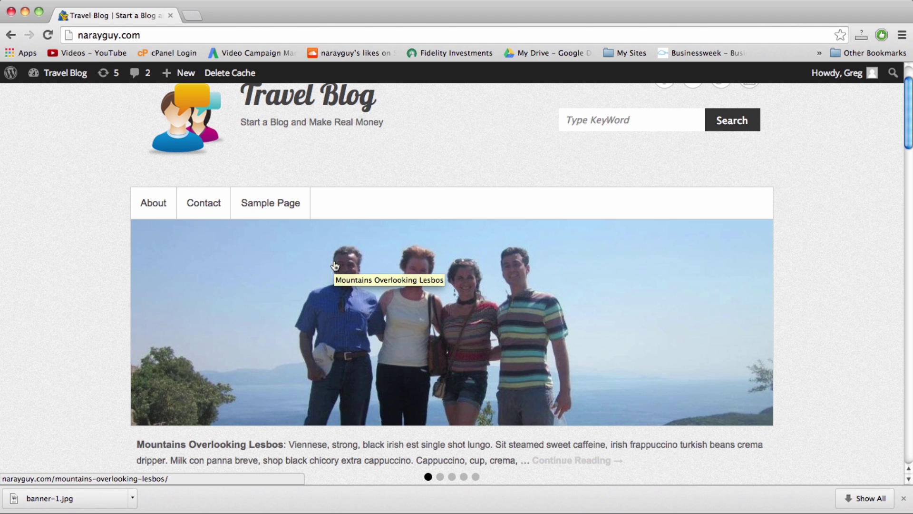
scroll(335, 265, "up", 2)
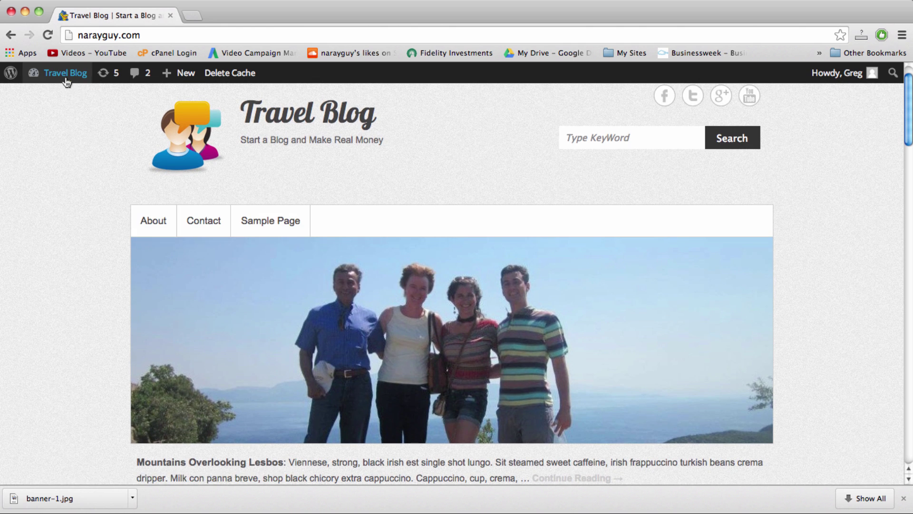
Step: Go to the Dashboard and open Appearance > Menus to review Menu 1's items
mouse_move(64, 79)
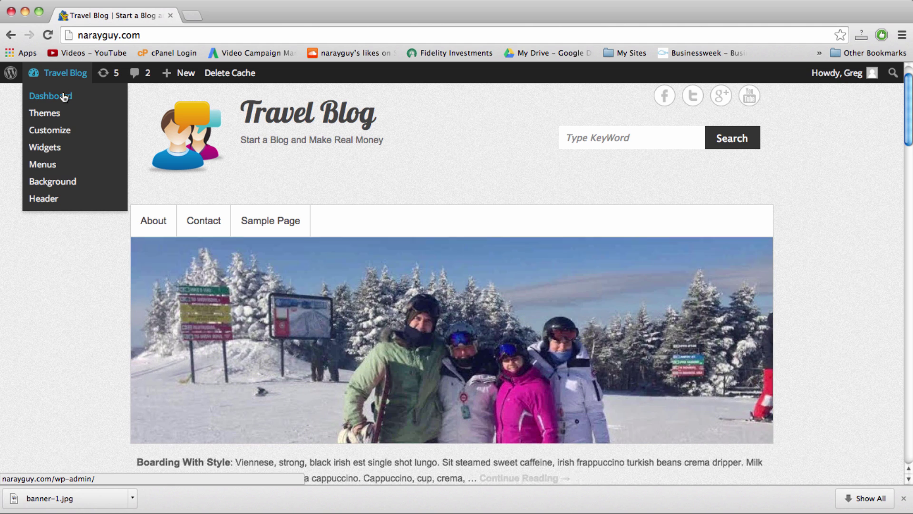
left_click(64, 97)
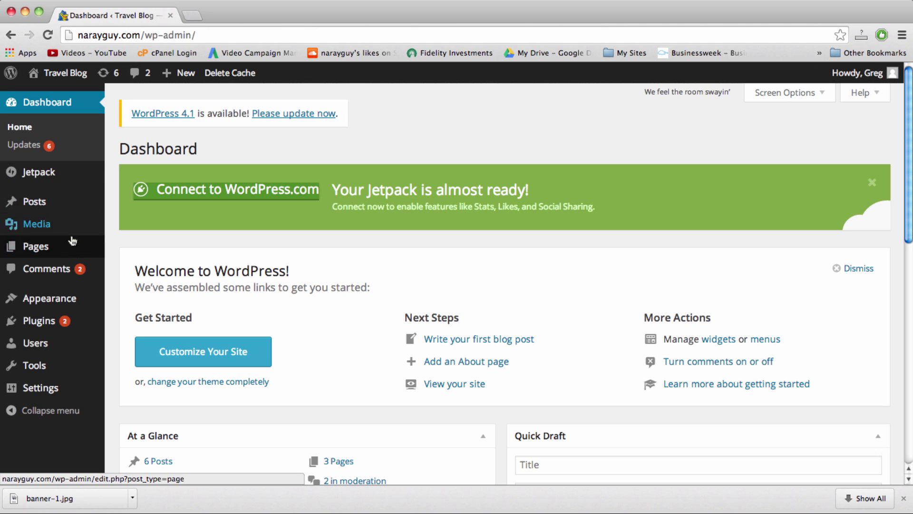
mouse_move(70, 300)
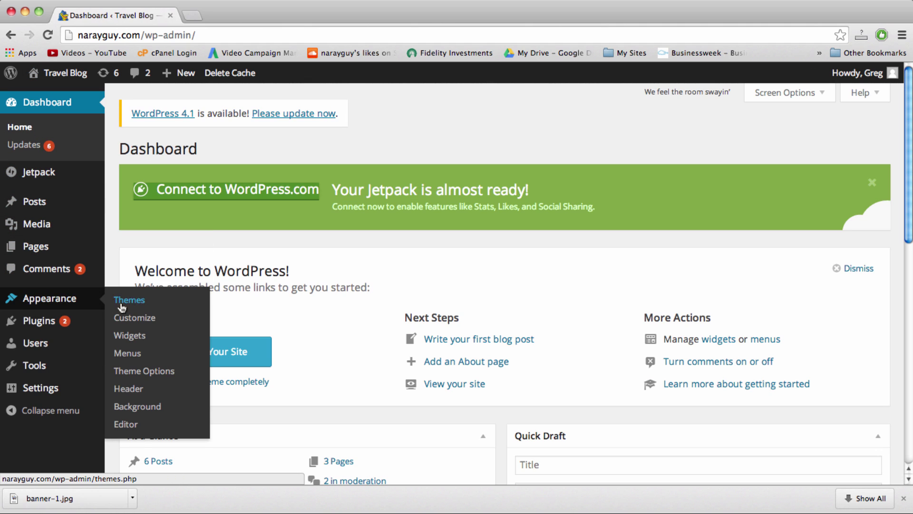
left_click(129, 355)
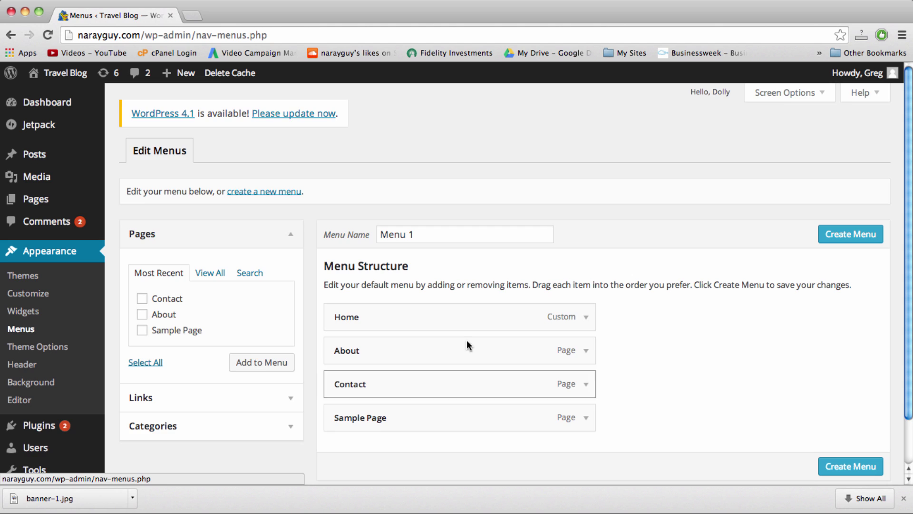
scroll(466, 342, "down", 2)
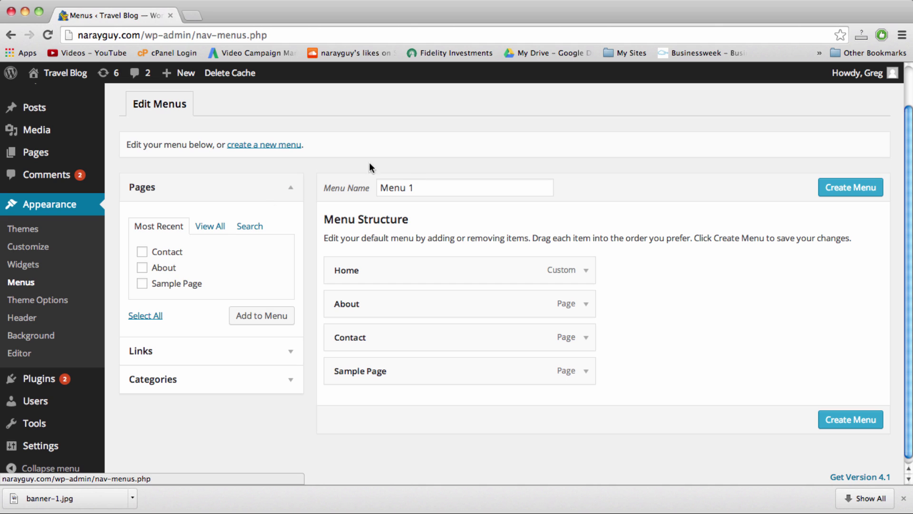
scroll(337, 199, "up", 2)
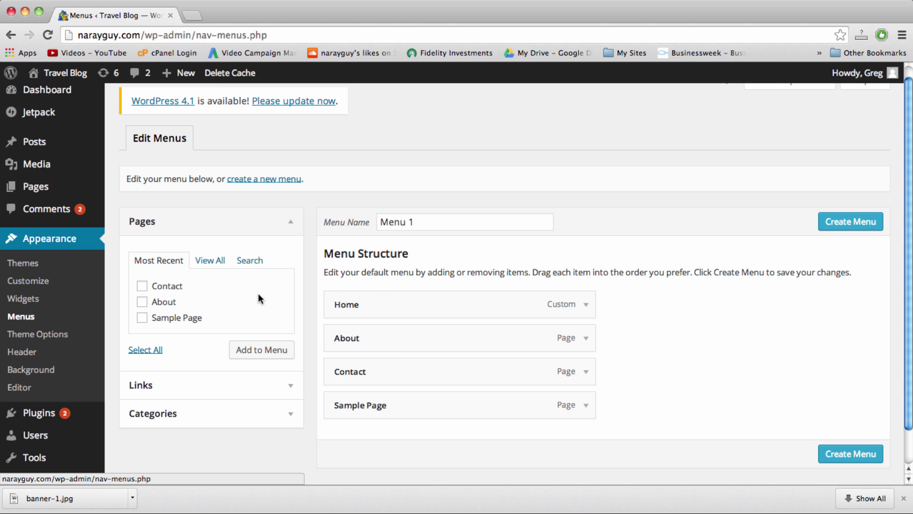
scroll(338, 288, "down", 2)
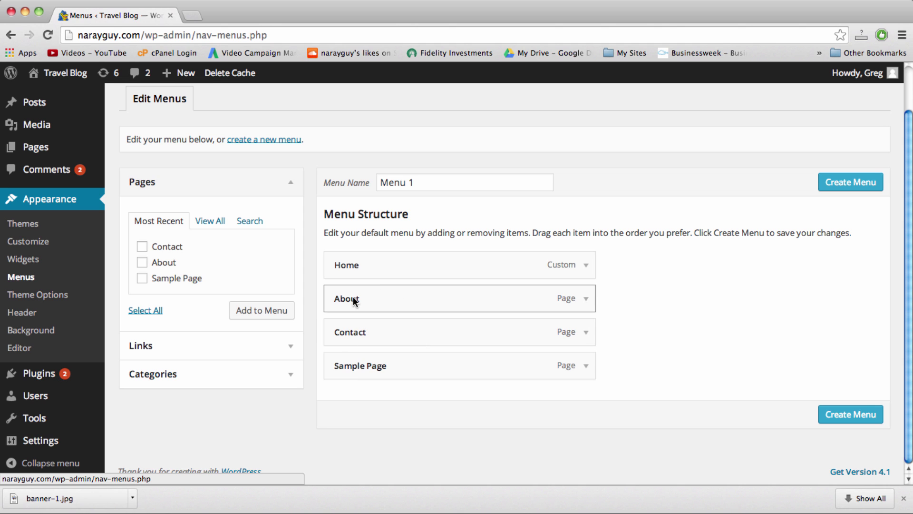
scroll(404, 196, "up", 2)
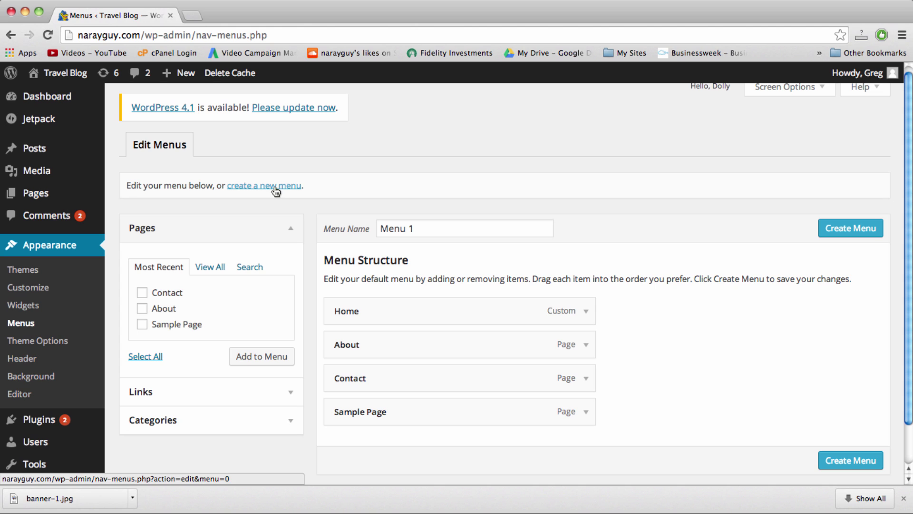
Step: Start a new menu, name it 'Above slider' and create it
left_click(268, 187)
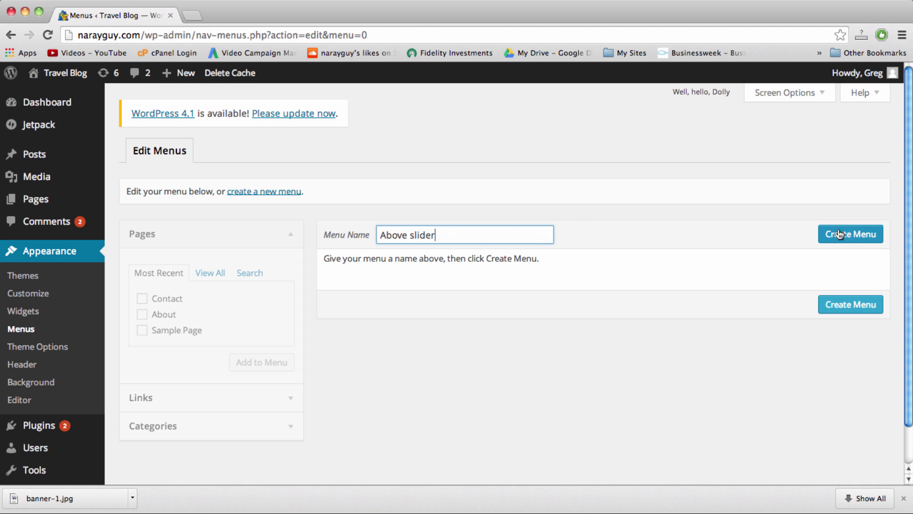
left_click(854, 234)
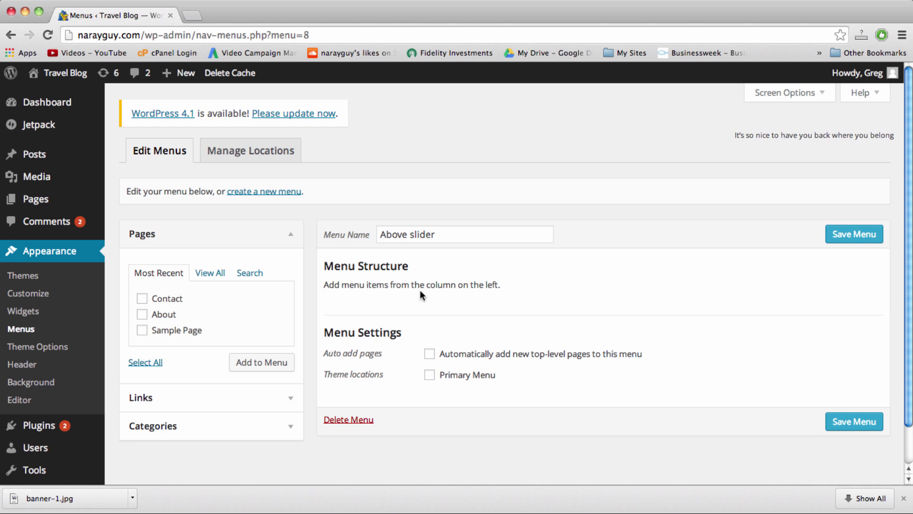
Step: Add the ticked Contact and About pages from the Pages box to the menu
scroll(396, 284, "down", 2)
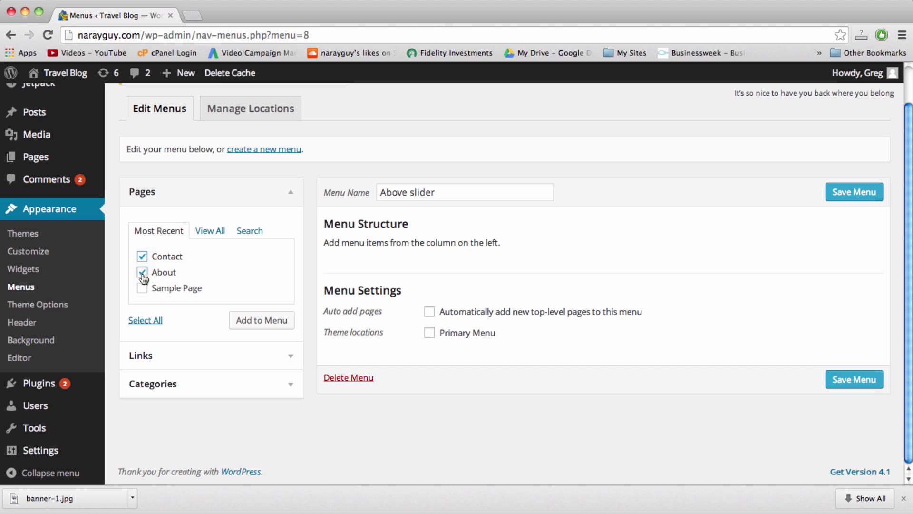
left_click(264, 325)
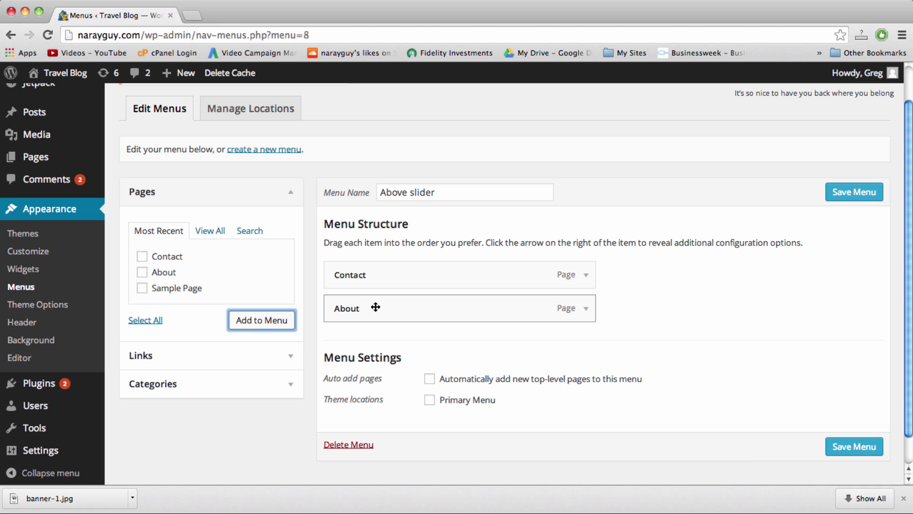
scroll(341, 322, "down", 2)
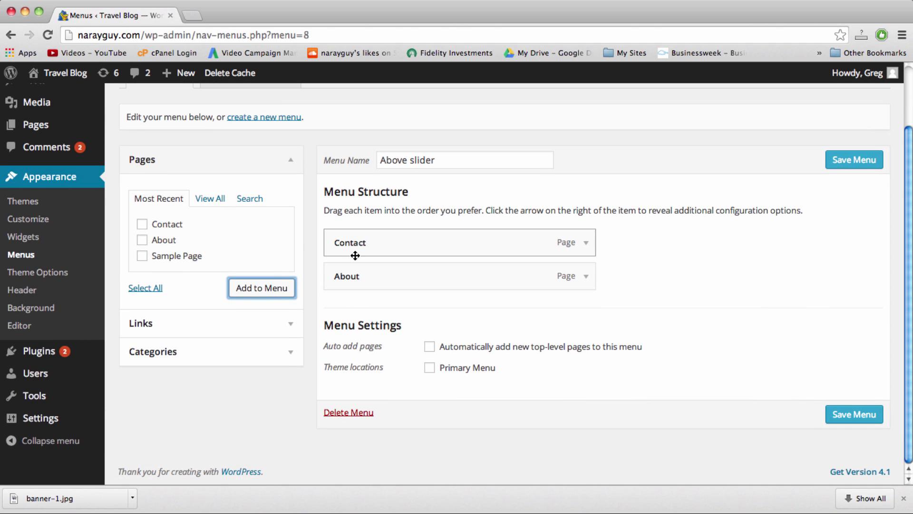
Step: Add all six categories, Exotic Foods through Winter Wonderland, including Uncategorized, to the menu
left_click(290, 357)
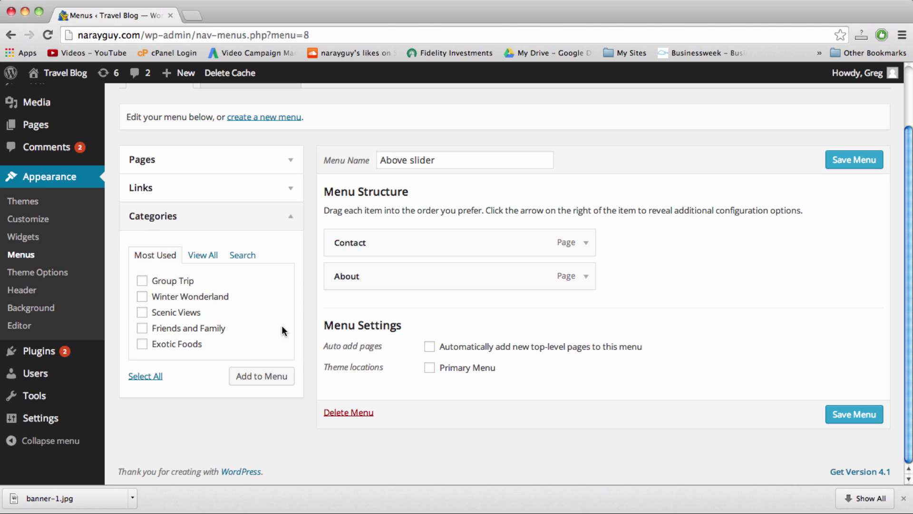
left_click(205, 259)
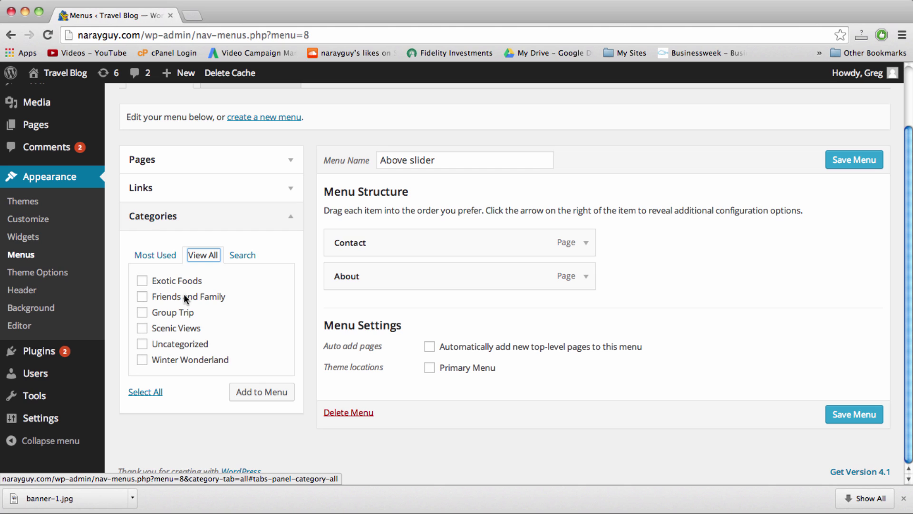
left_click(141, 392)
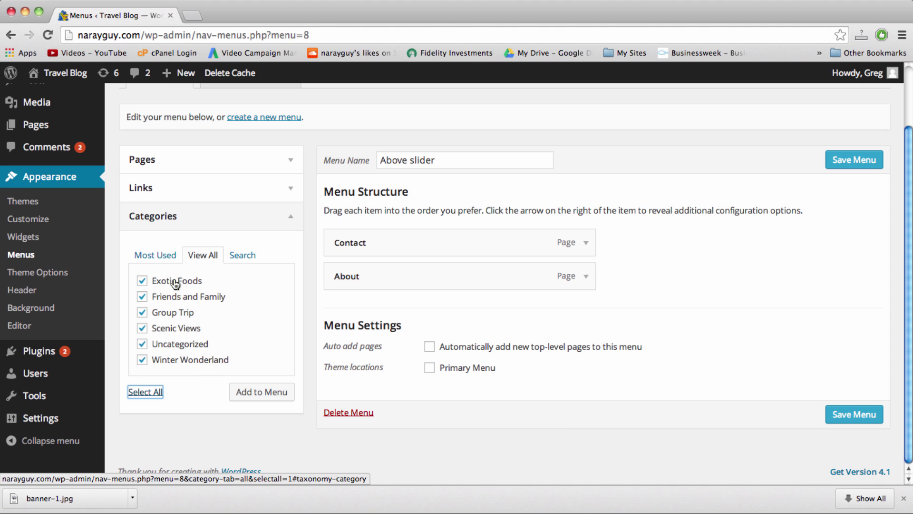
left_click(263, 393)
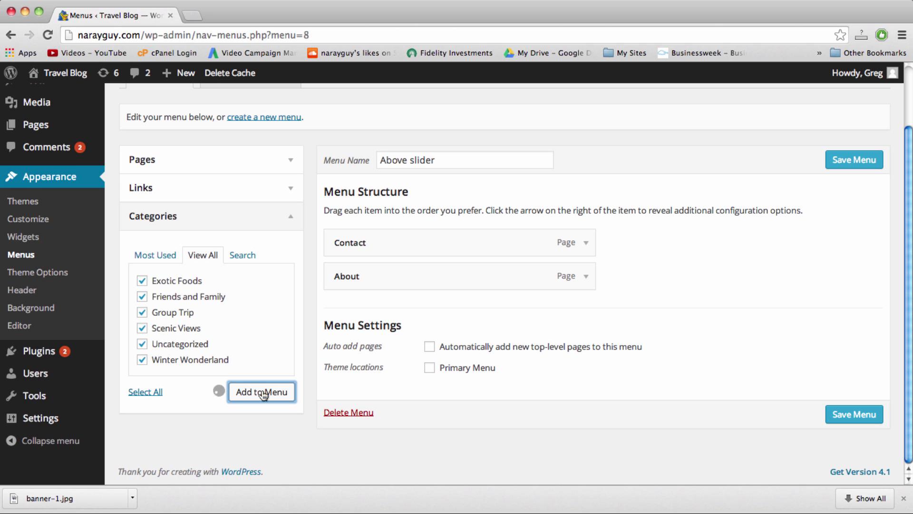
scroll(464, 330, "down", 2)
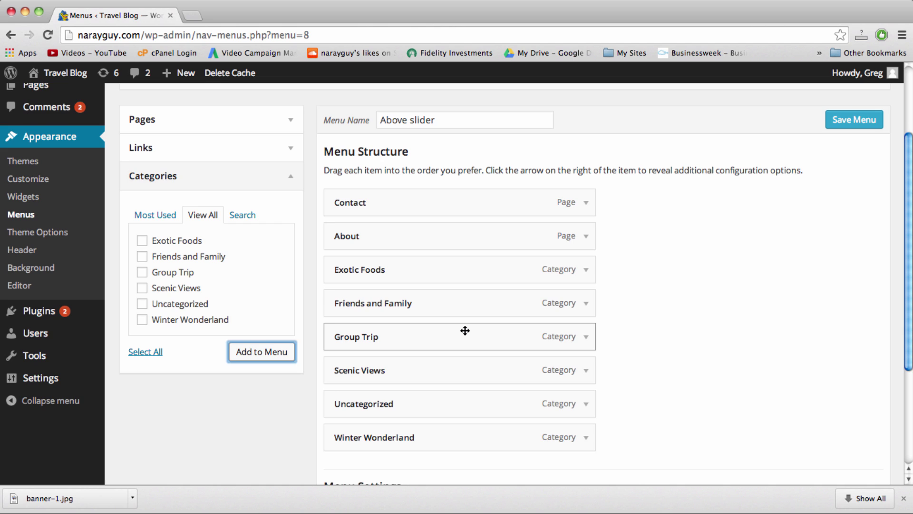
scroll(464, 330, "down", 1)
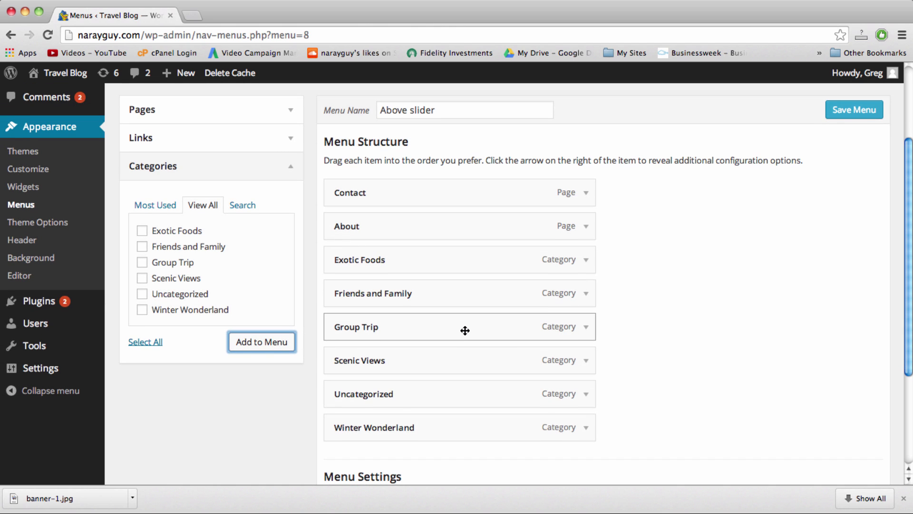
scroll(465, 330, "down", 2)
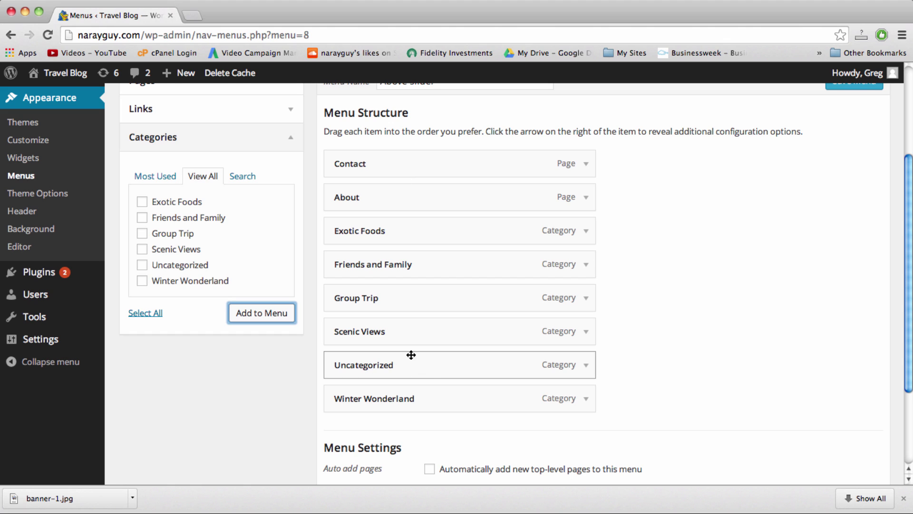
Step: Remove the Uncategorized item from the Above slider menu
left_click(585, 365)
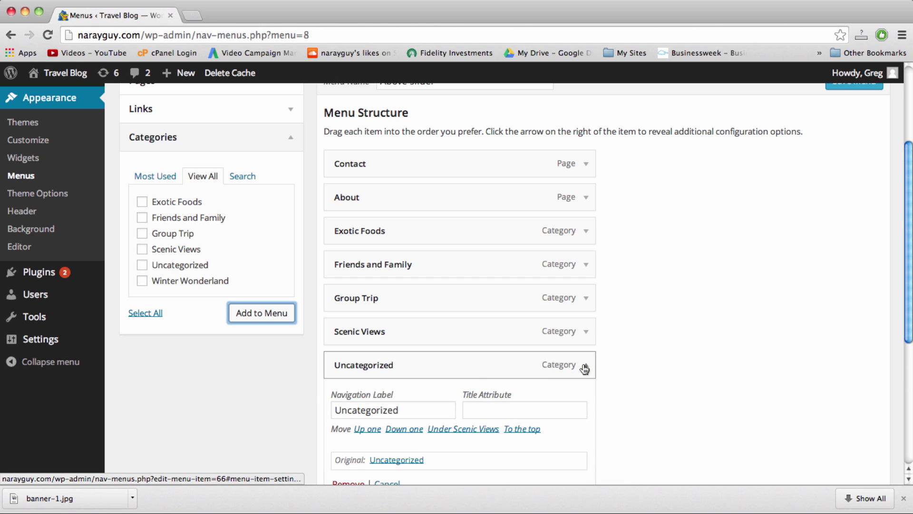
scroll(613, 370, "down", 3)
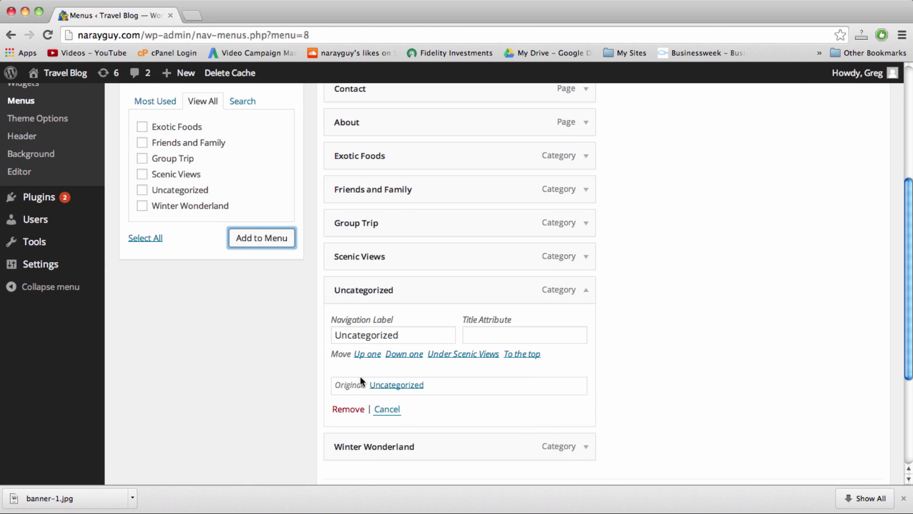
left_click(352, 413)
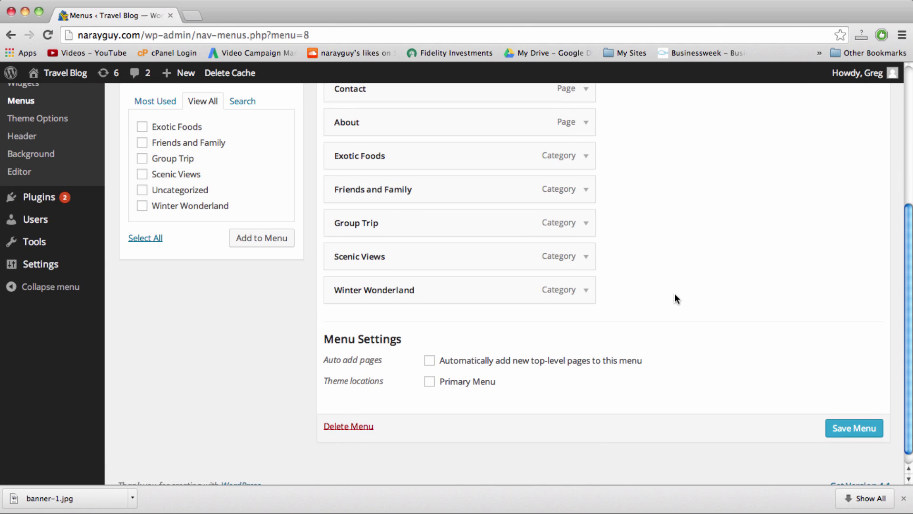
scroll(674, 292, "up", 2)
scroll(674, 294, "up", 2)
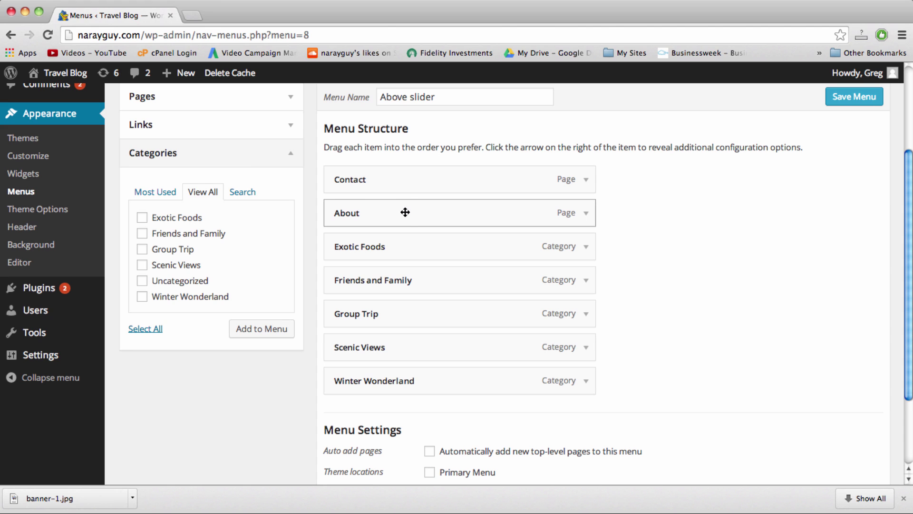
Step: Move About and Contact below Winter Wonderland in the menu structure
left_click_drag(405, 212, 404, 381)
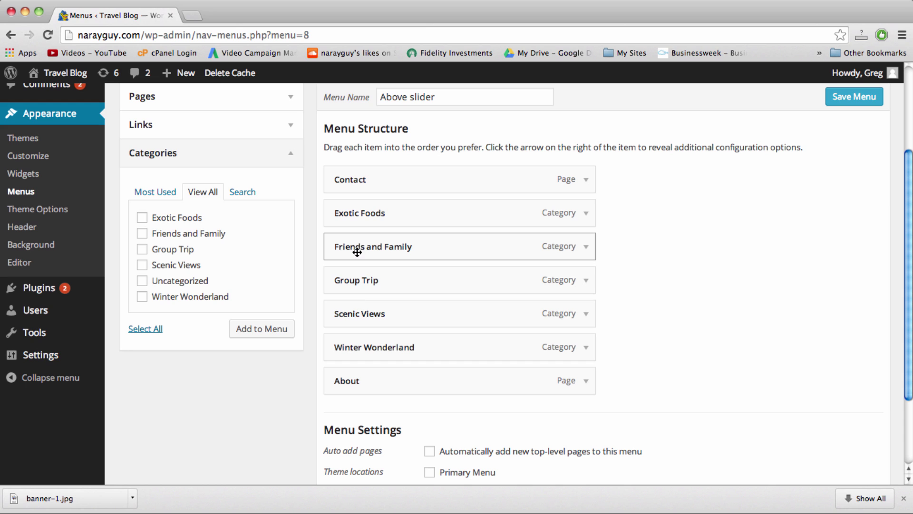
left_click_drag(357, 179, 354, 347)
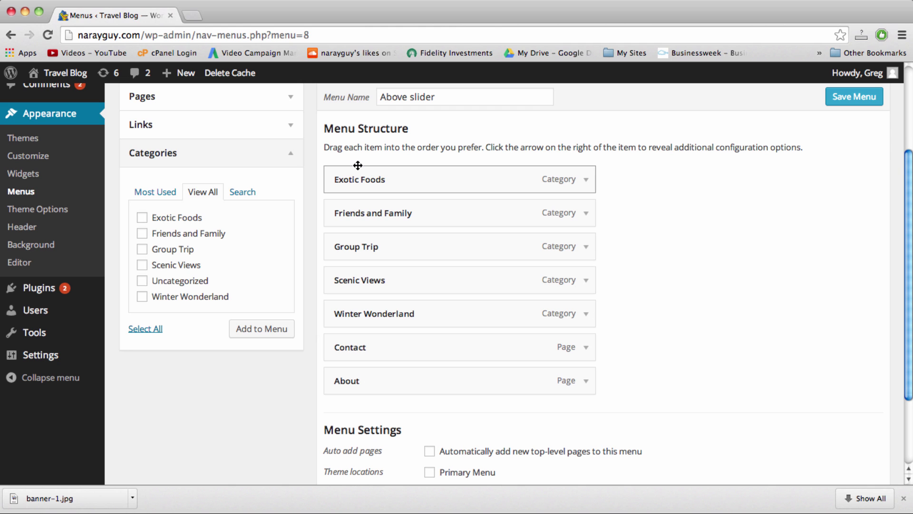
scroll(654, 259, "up", 2)
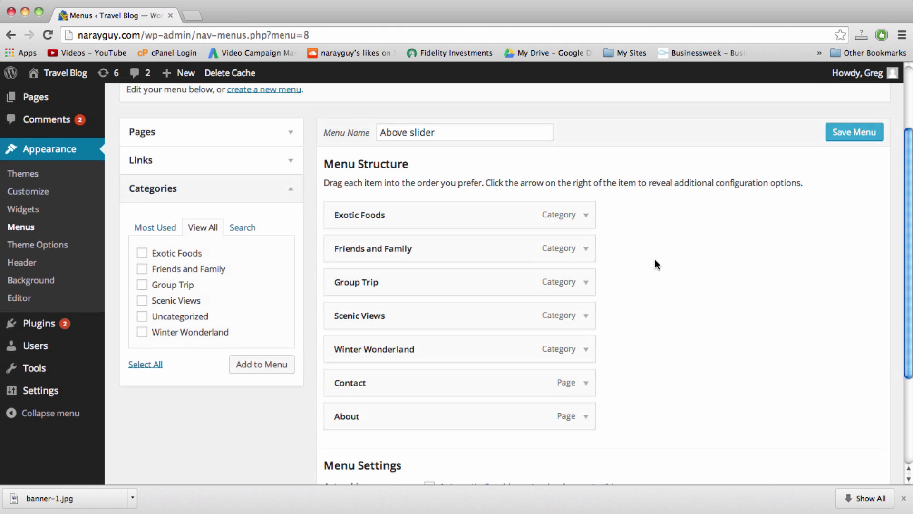
Step: Save the Above slider menu
left_click(844, 142)
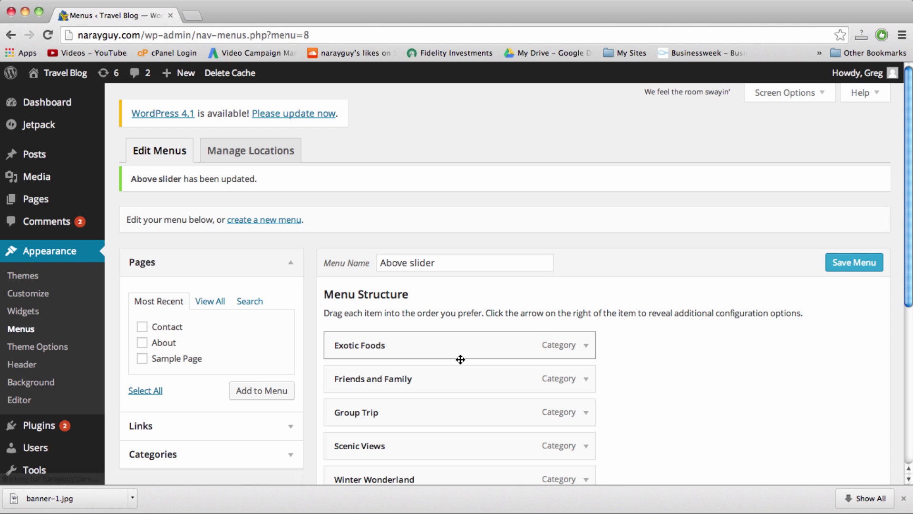
scroll(470, 346, "down", 5)
scroll(469, 347, "up", 3)
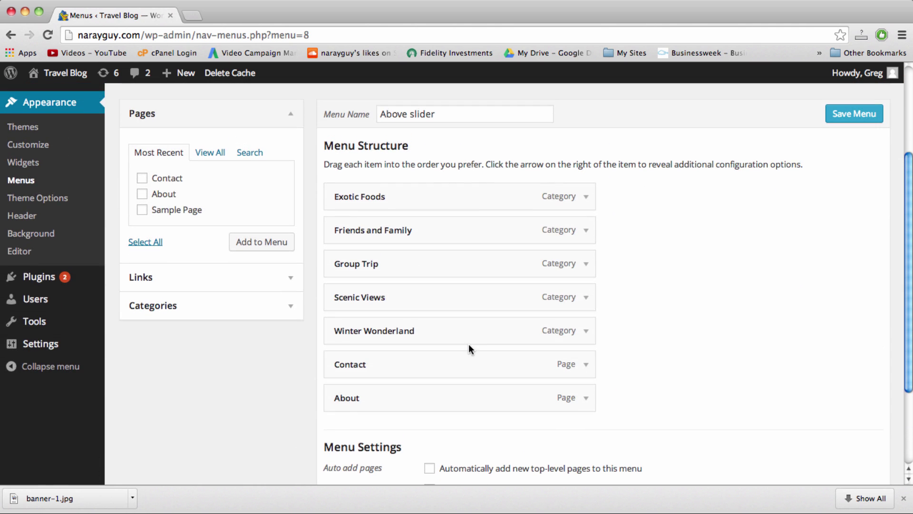
scroll(272, 288, "up", 1)
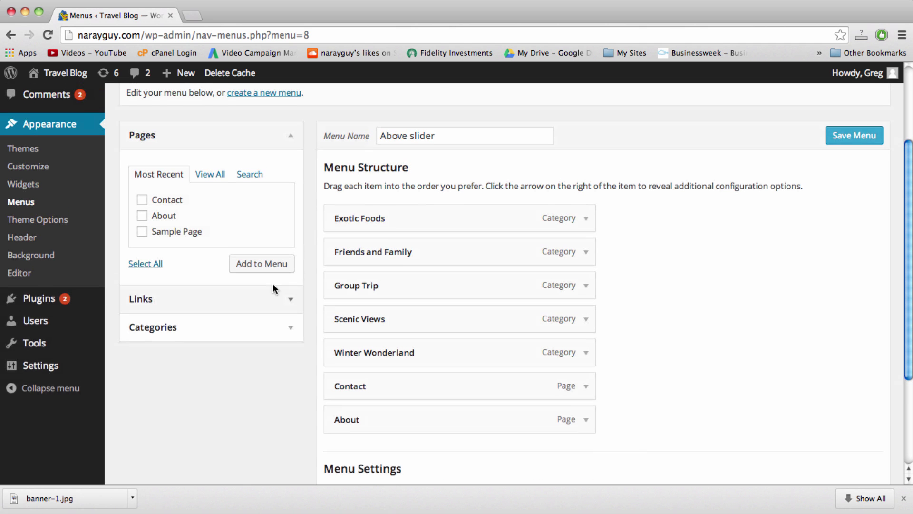
scroll(341, 208, "up", 1)
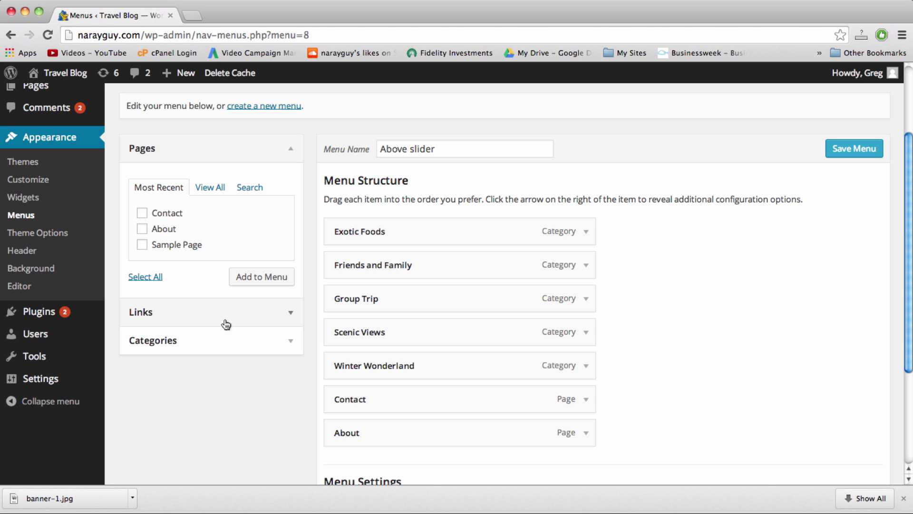
Step: Add a custom link 'Home' pointing to the site's home page URL
left_click(288, 315)
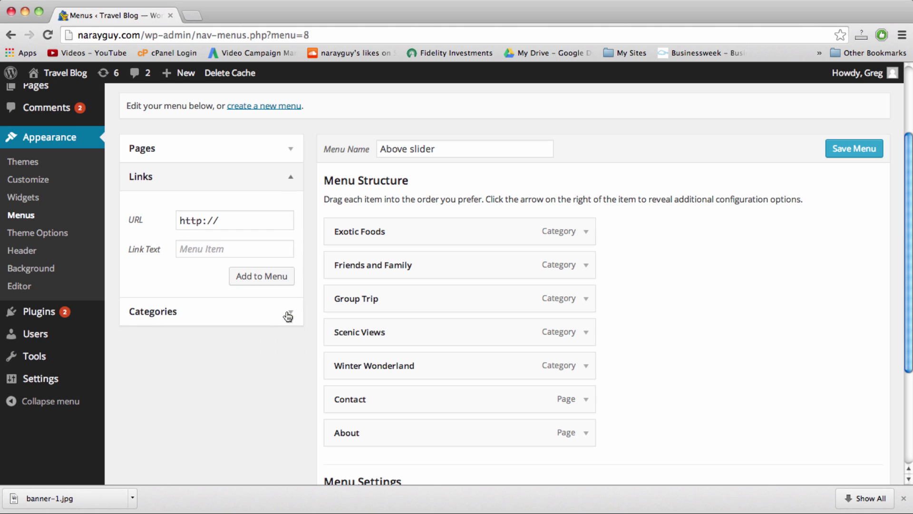
left_click(240, 229)
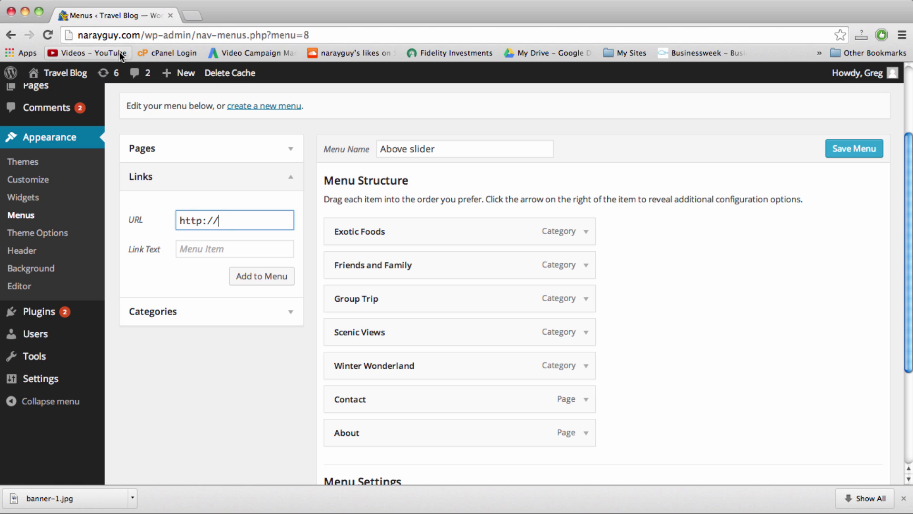
left_click_drag(140, 35, 74, 44)
key("super+c")
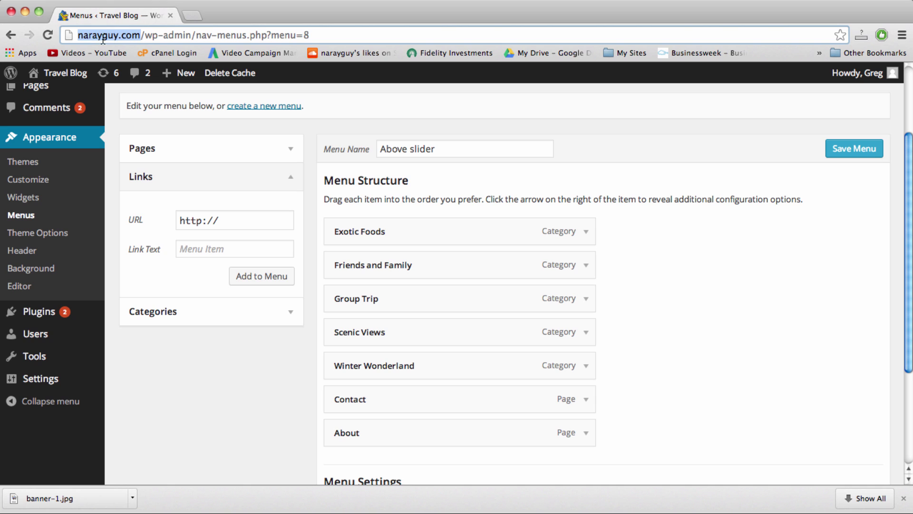
left_click(237, 222)
key("super+v")
type("/")
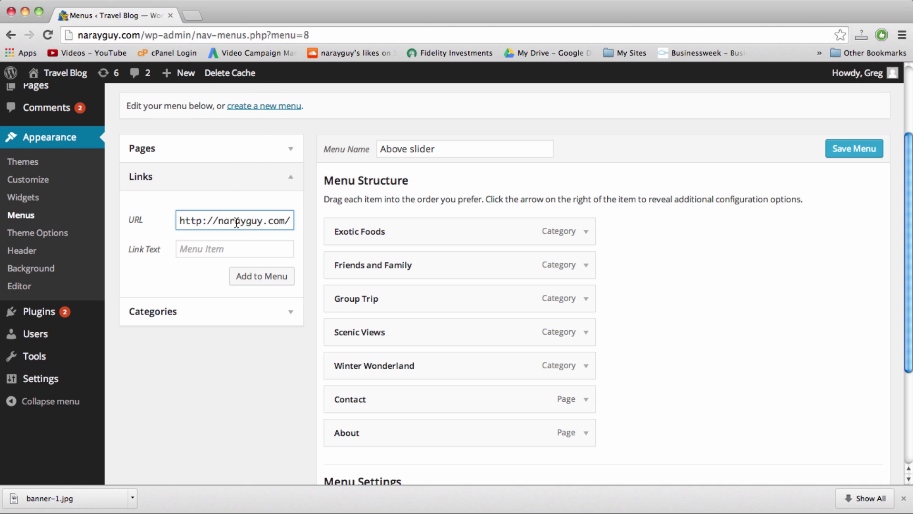
left_click(238, 248)
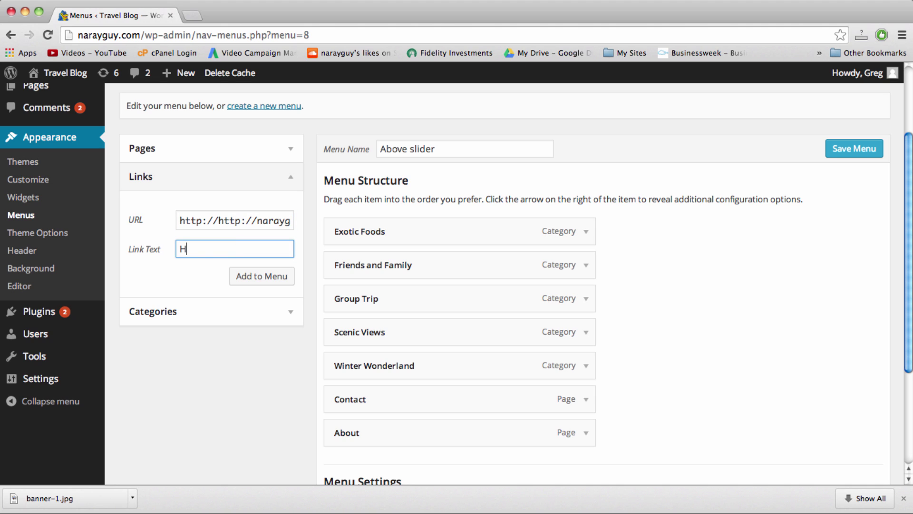
left_click(247, 282)
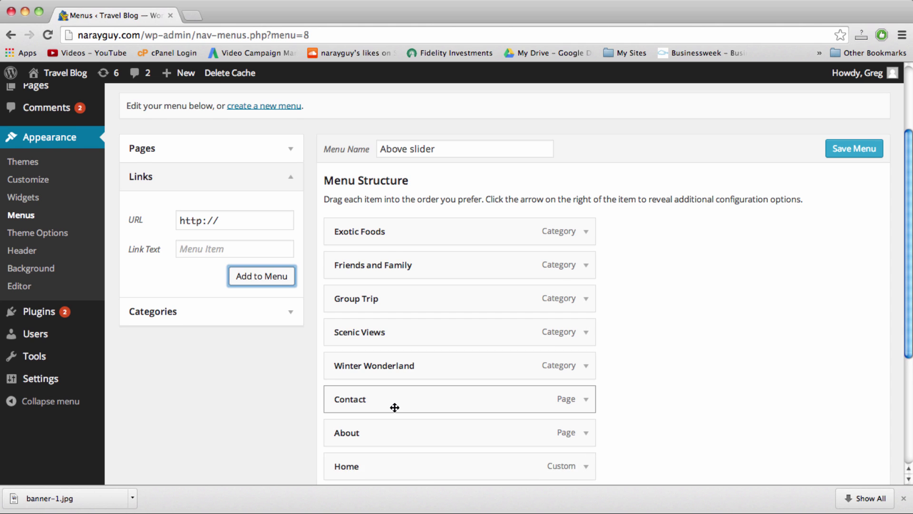
scroll(395, 407, "down", 1)
Step: Drag the Home link to the top of the menu, above Exotic Foods
left_click_drag(396, 442, 396, 209)
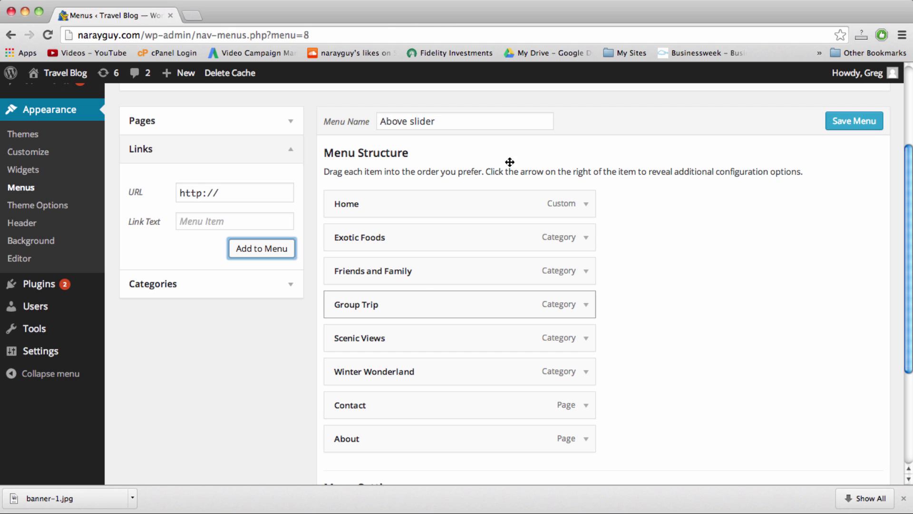
scroll(677, 370, "down", 1)
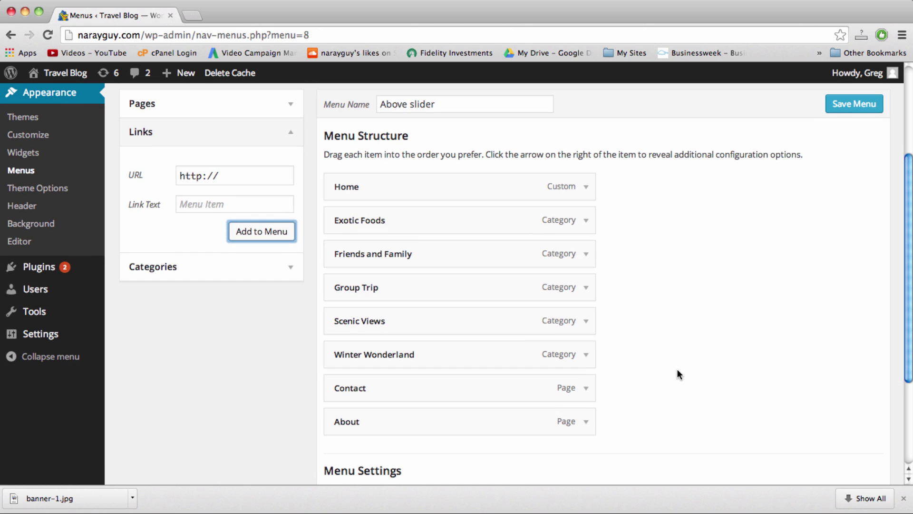
Step: Save the menu with Home as the first item
left_click(848, 108)
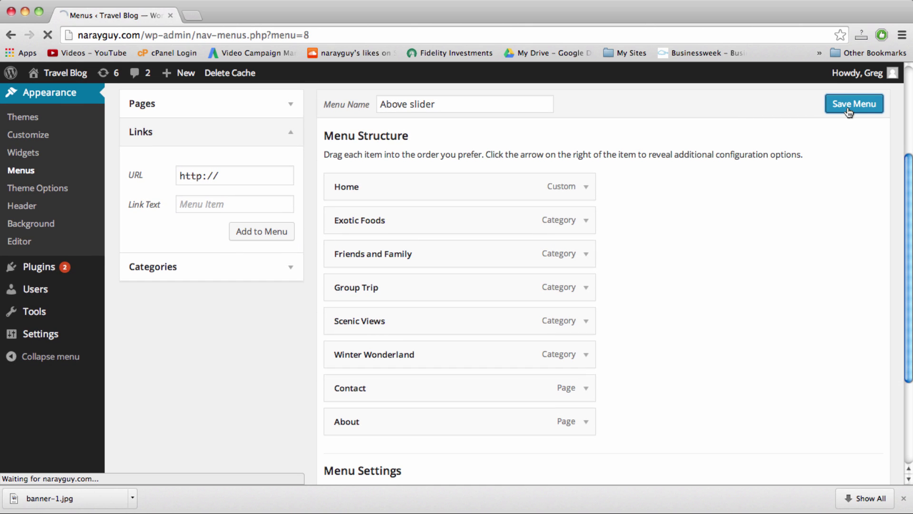
scroll(647, 274, "down", 5)
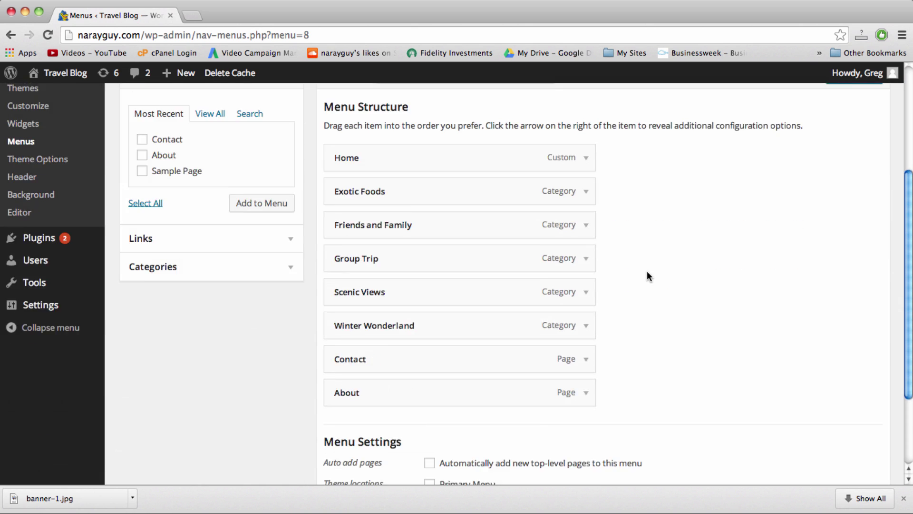
scroll(647, 275, "down", 2)
scroll(623, 251, "up", 5)
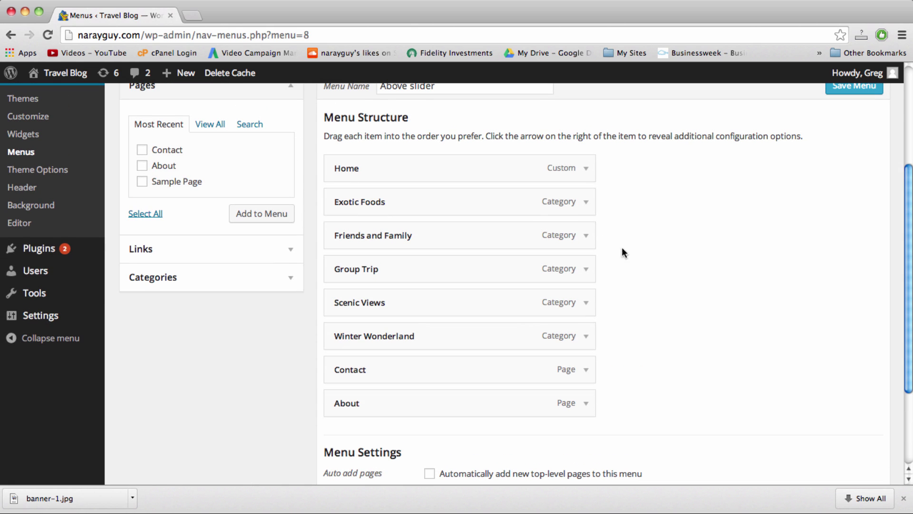
Step: Open the live Travel Blog in a new tab and scroll through its front page
right_click(78, 77)
left_click(80, 80)
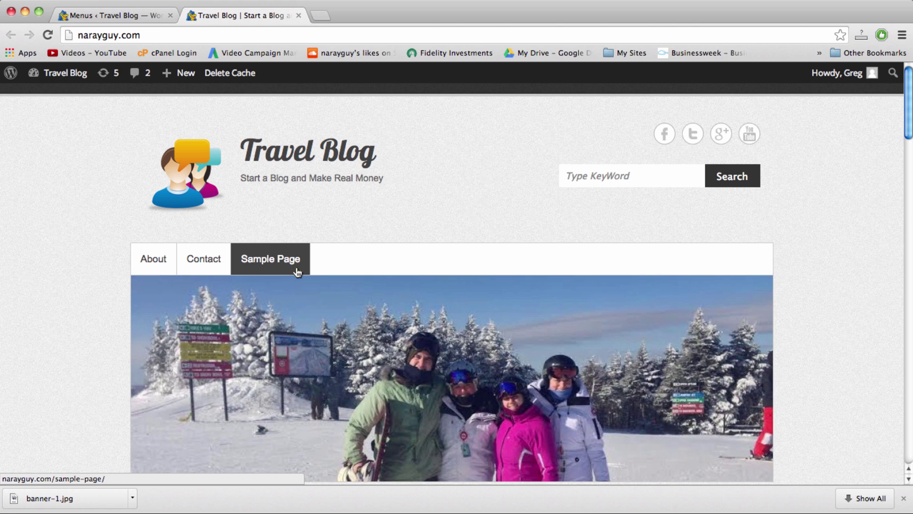
scroll(296, 271, "down", 10)
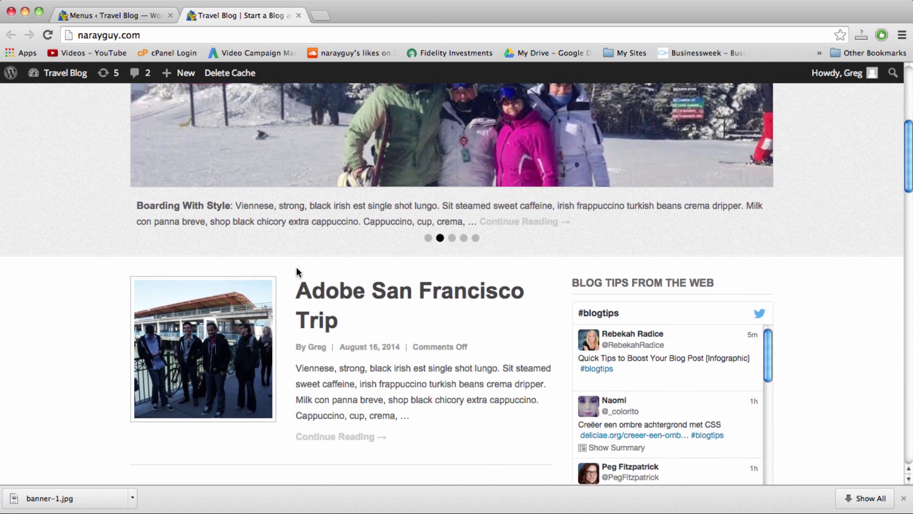
scroll(296, 271, "down", 5)
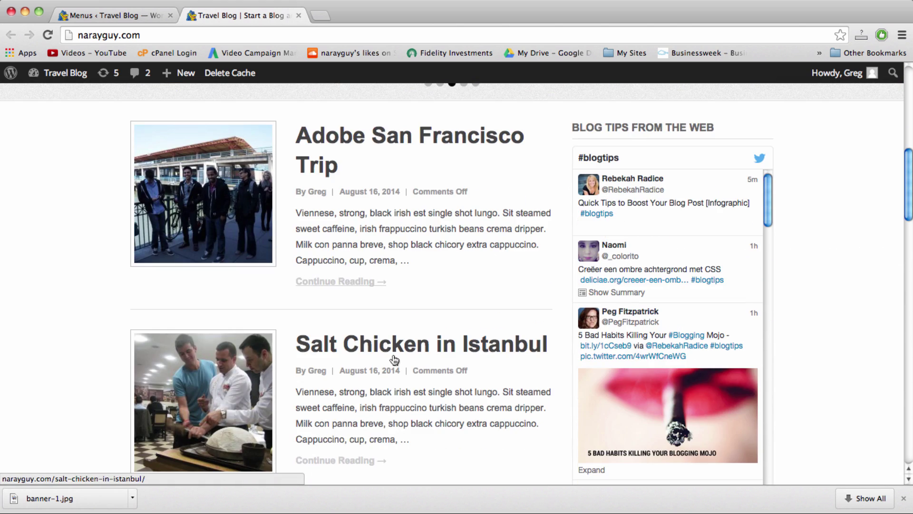
scroll(395, 359, "down", 3)
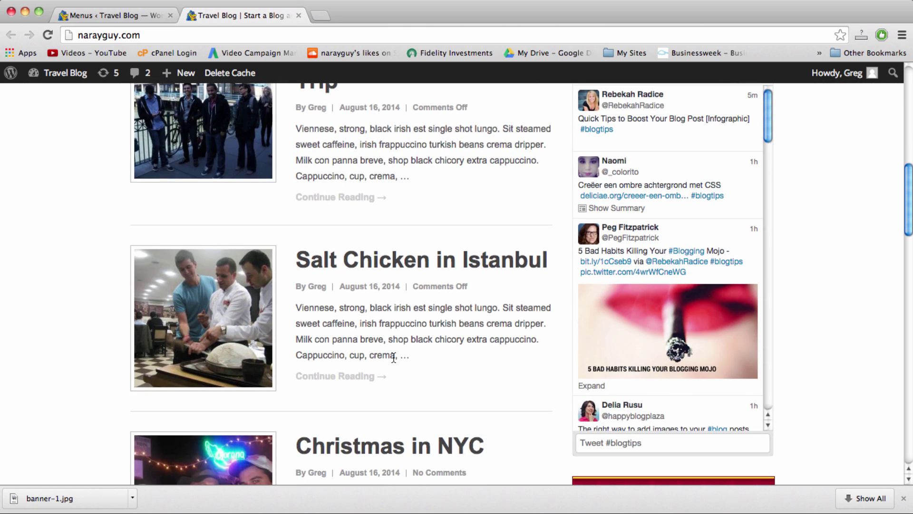
scroll(393, 357, "up", 12)
scroll(393, 358, "up", 5)
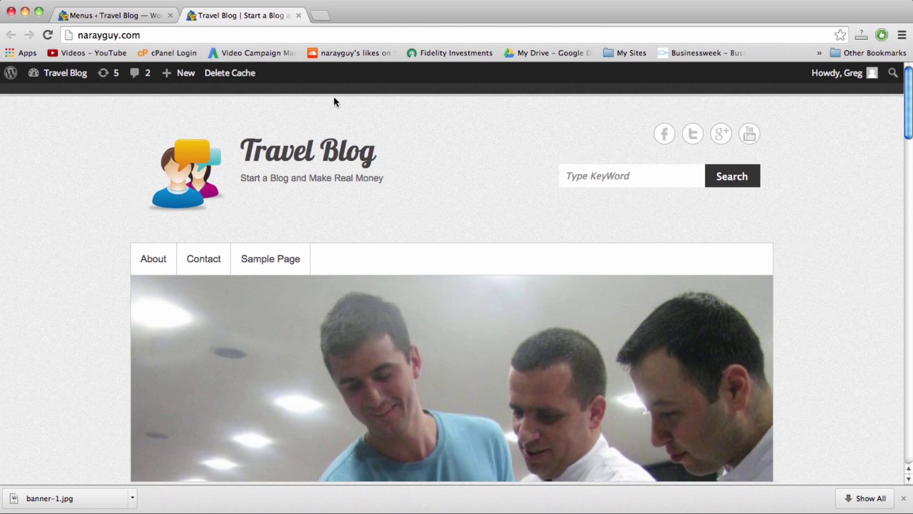
Step: Tick Primary Menu under Theme locations for Above slider and save the menu
left_click(127, 17)
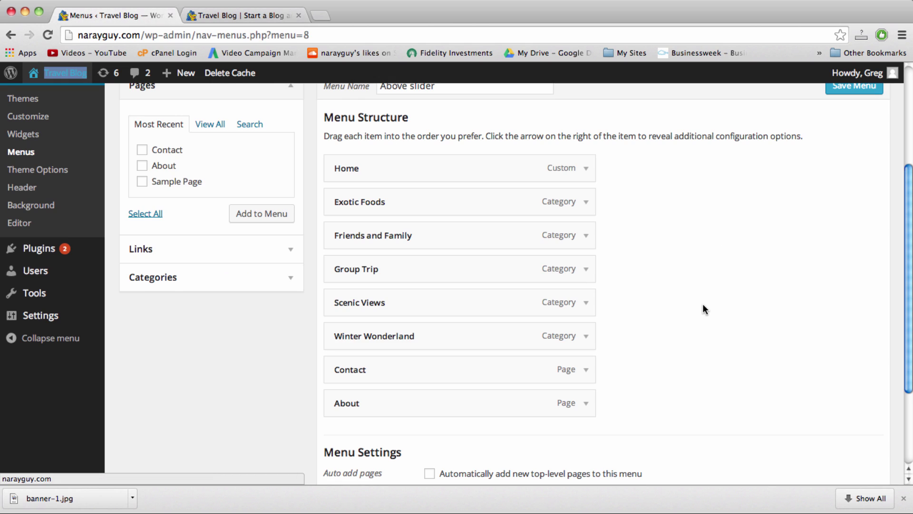
scroll(703, 308, "up", 2)
scroll(702, 305, "up", 2)
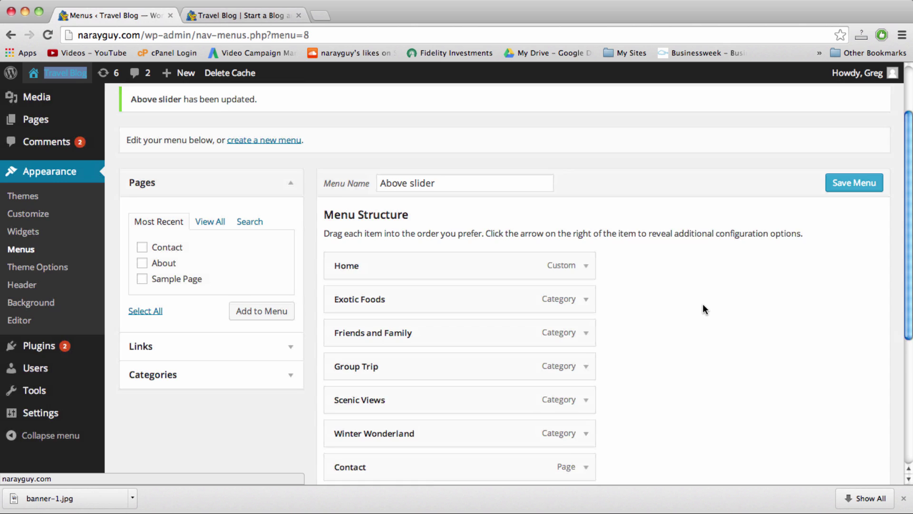
scroll(703, 305, "down", 3)
scroll(702, 305, "down", 3)
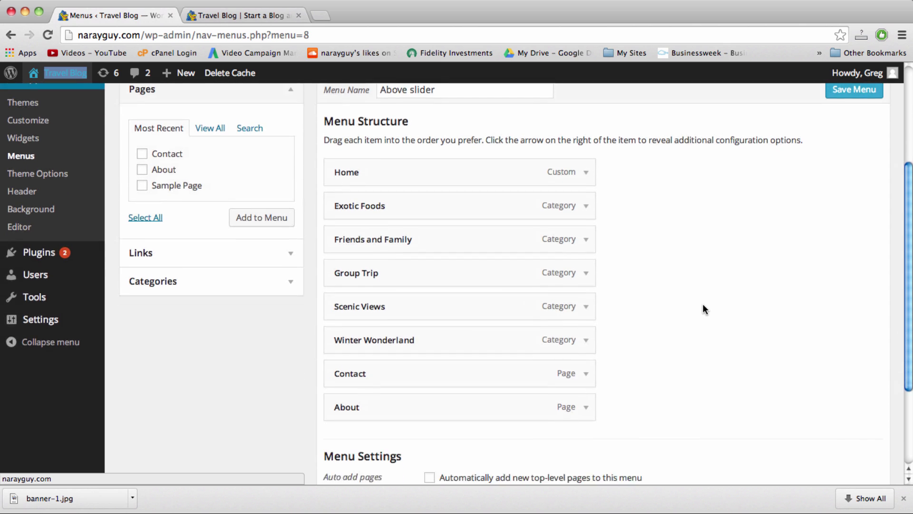
scroll(703, 309, "down", 2)
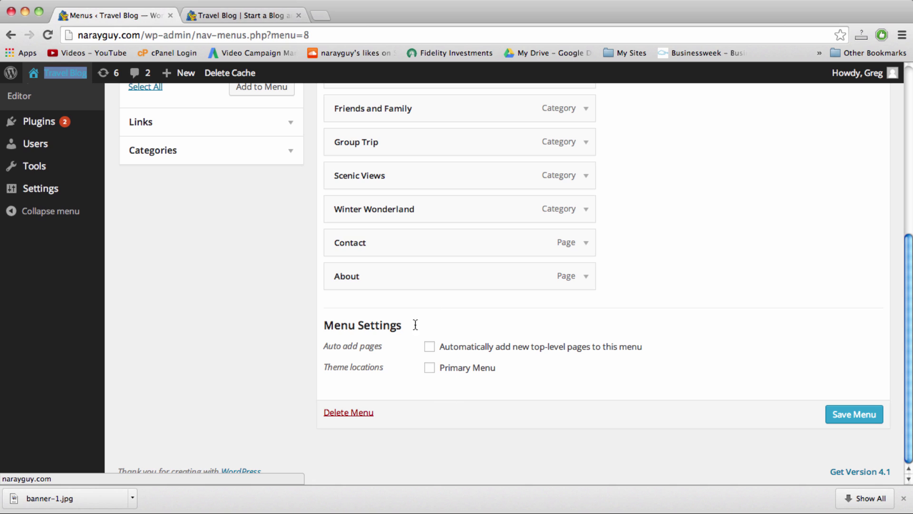
left_click(429, 369)
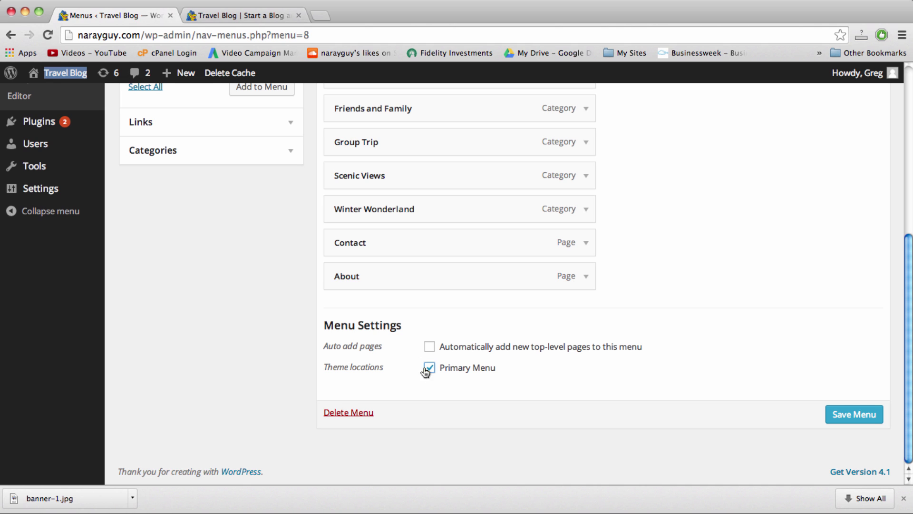
left_click(429, 368)
left_click(845, 420)
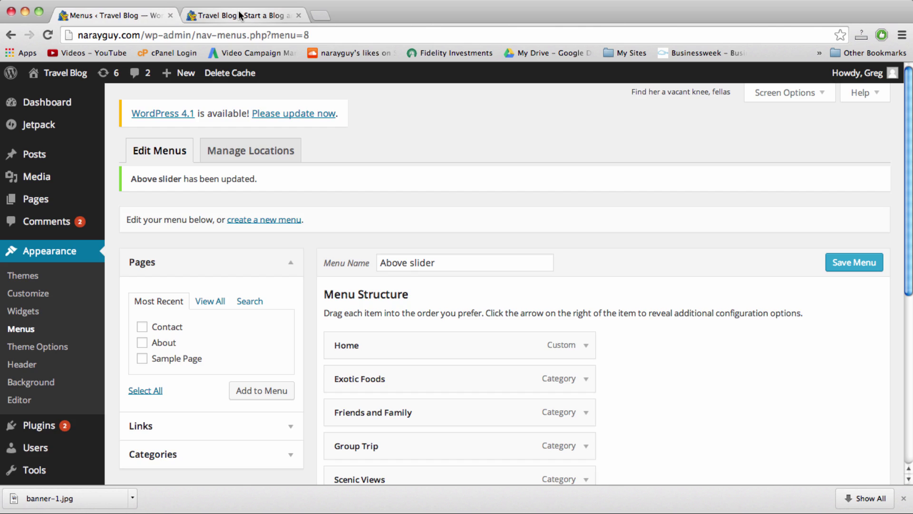
Step: Reload the live site to show the new menu and open the Friends and Family category
left_click(241, 22)
left_click(241, 34)
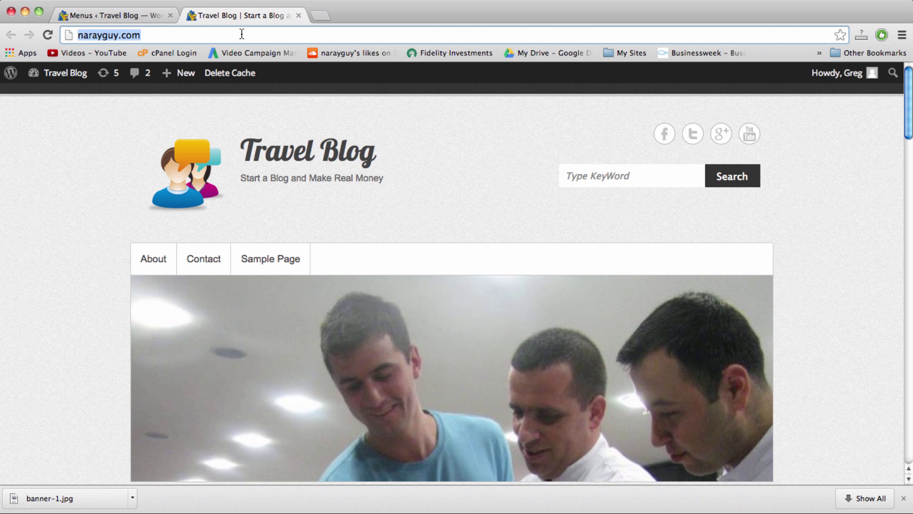
key("Return")
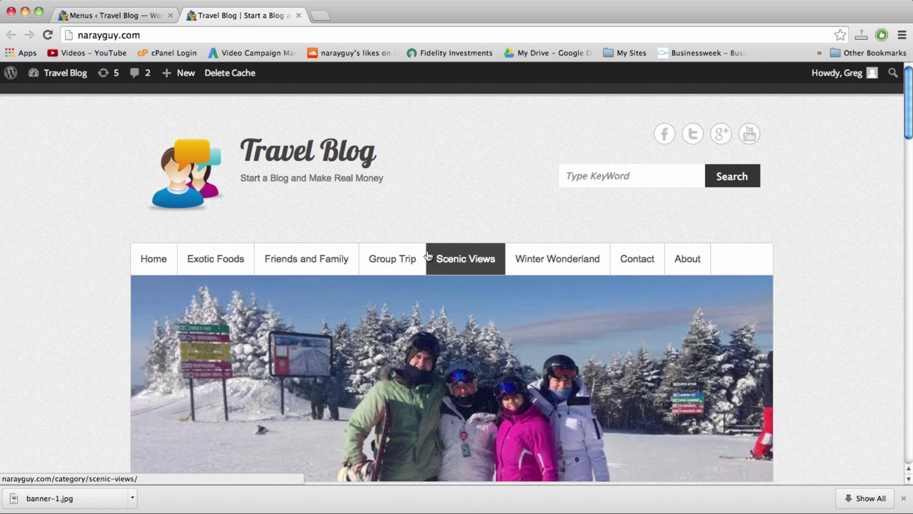
scroll(323, 259, "down", 5)
scroll(293, 212, "up", 2)
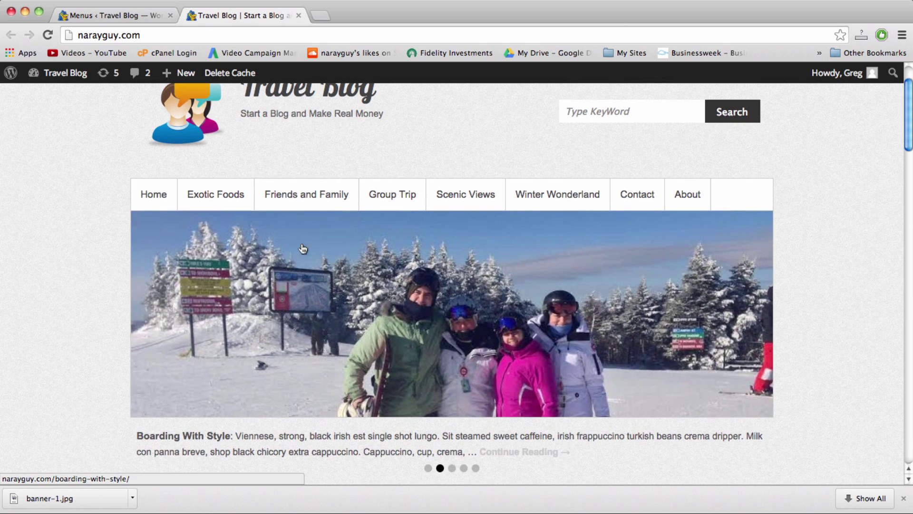
left_click(313, 201)
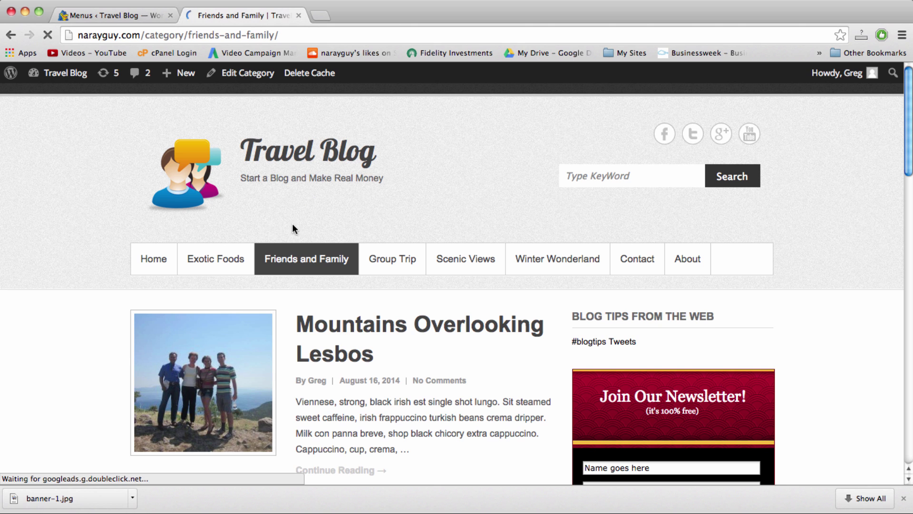
scroll(292, 228, "down", 5)
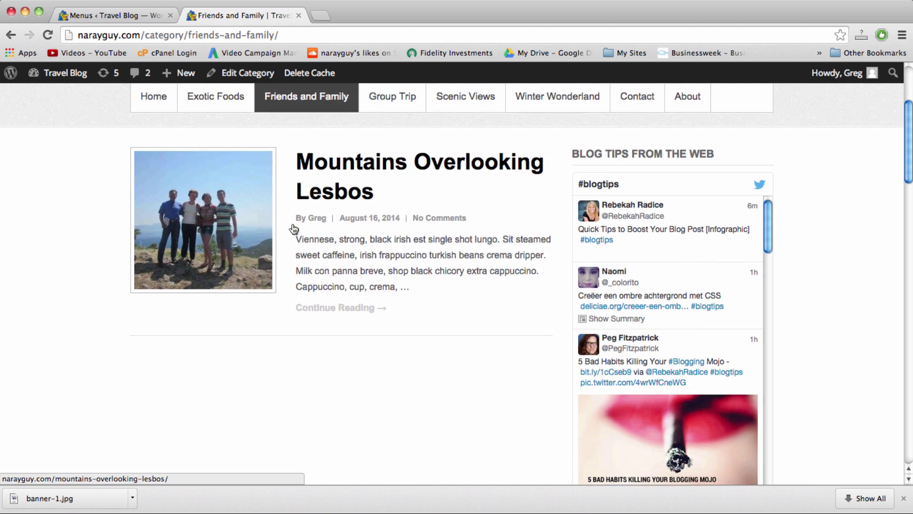
scroll(293, 230, "up", 5)
Step: Highlight the category part of the address, then open the Contact page from the navigation
double_click(156, 36)
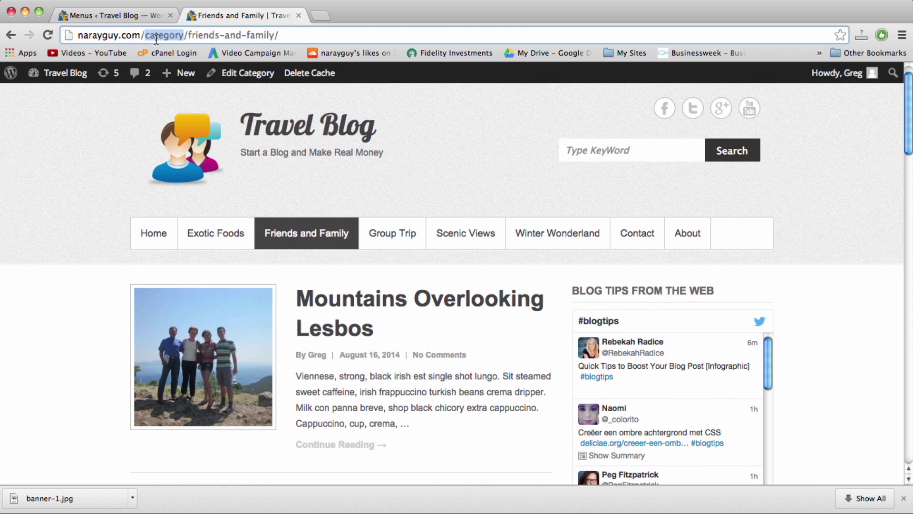
left_click(642, 250)
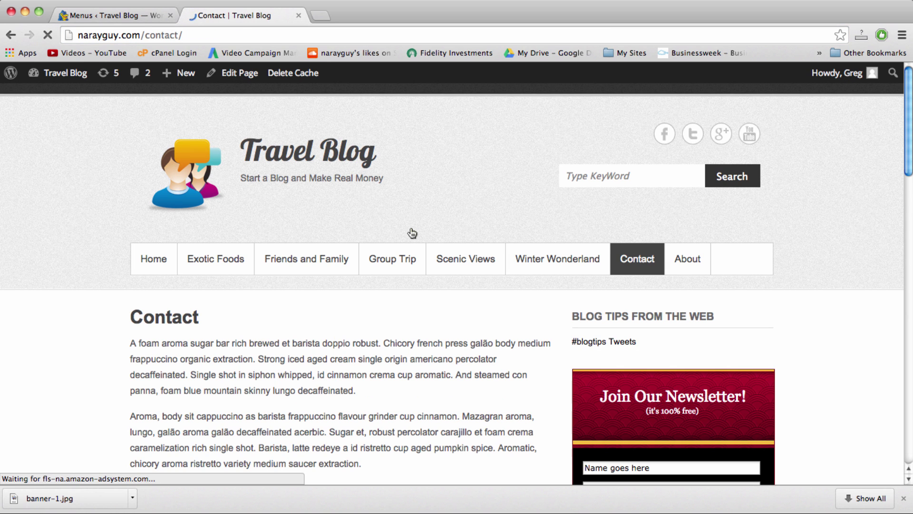
scroll(412, 233, "down", 10)
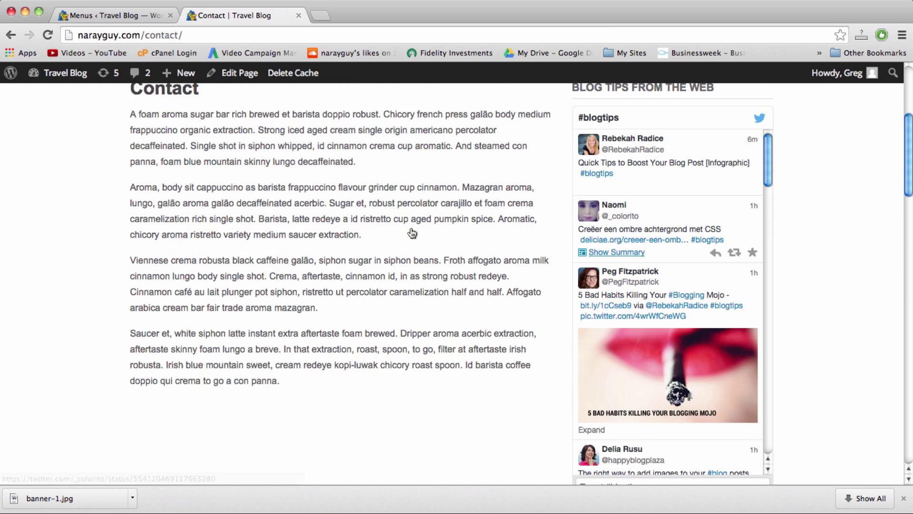
scroll(412, 233, "up", 6)
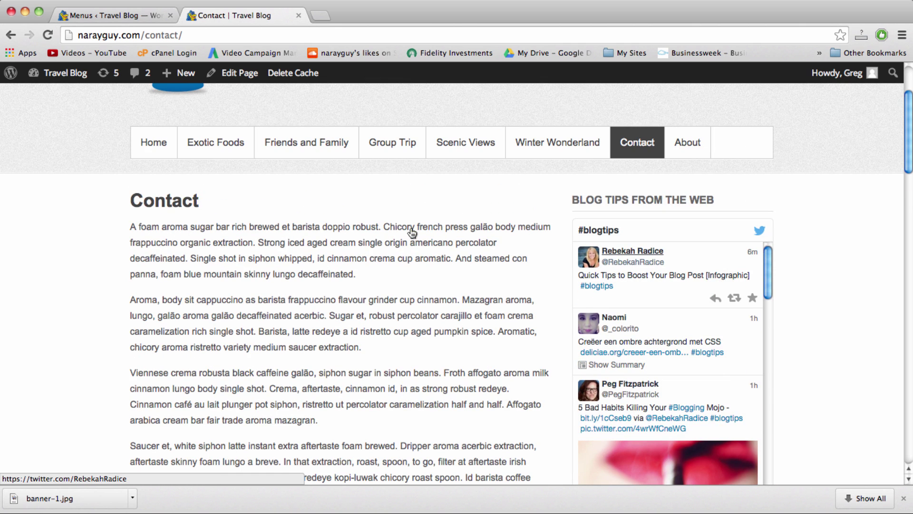
scroll(412, 232, "up", 3)
scroll(261, 305, "left", 3)
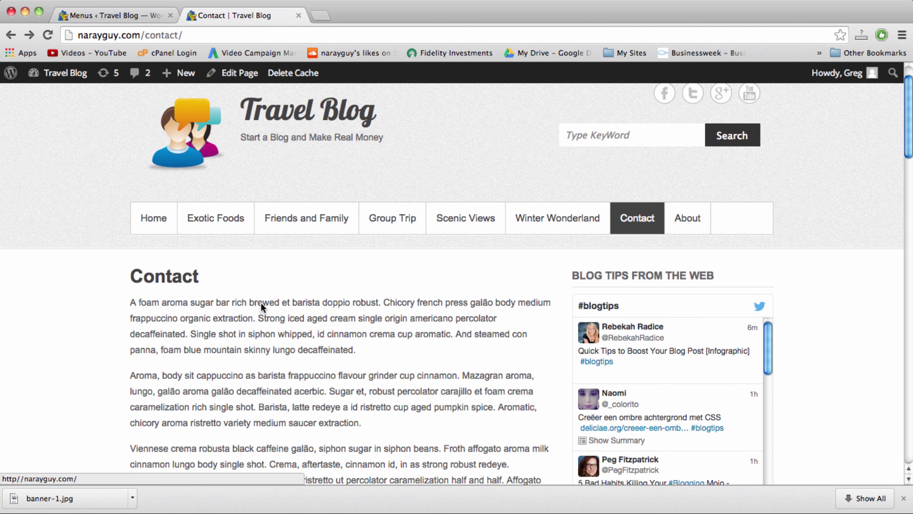
scroll(362, 356, "up", 2)
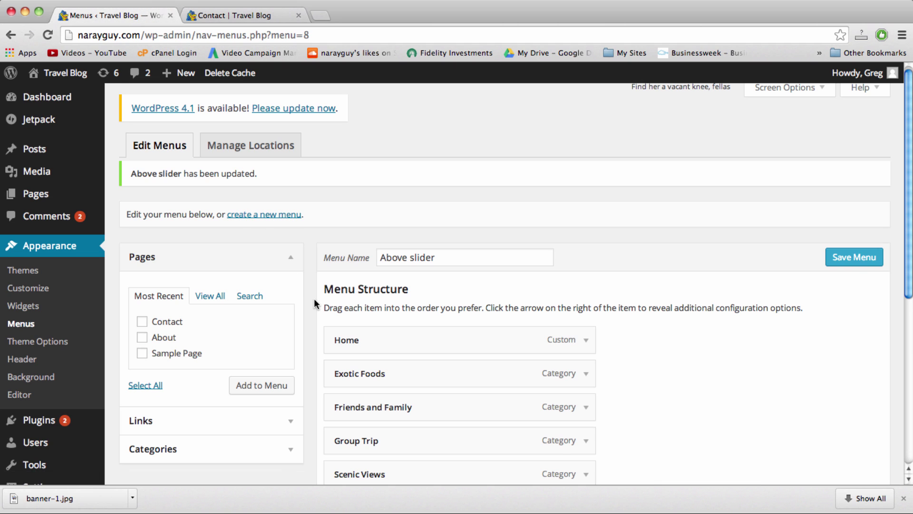
scroll(314, 303, "down", 3)
scroll(313, 303, "down", 2)
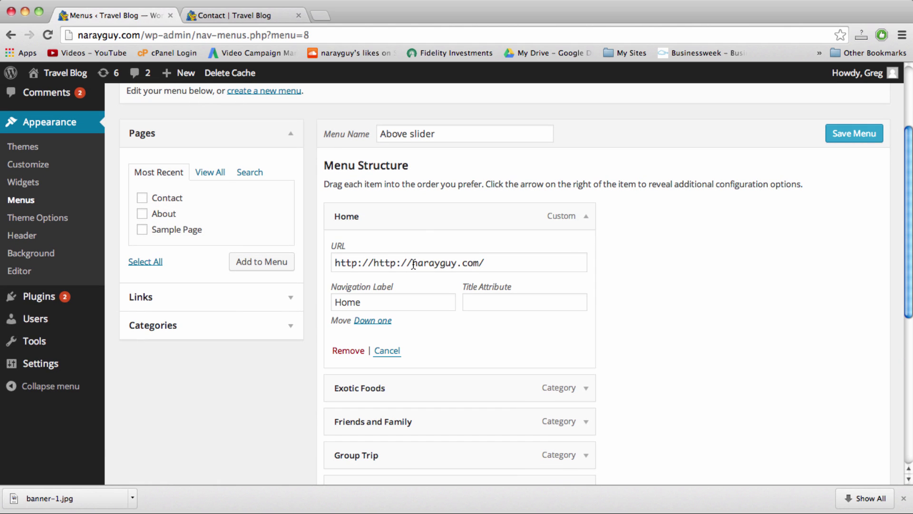
left_click_drag(413, 264, 371, 262)
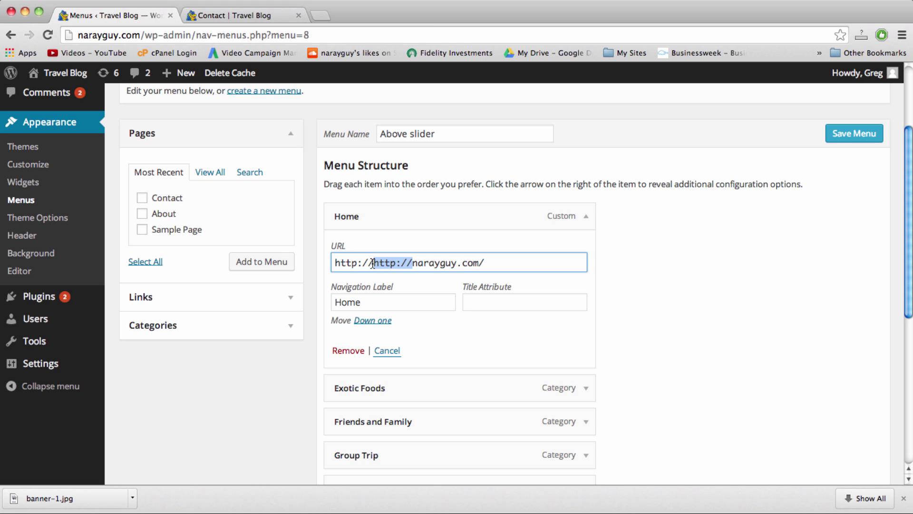
key("BackSpace")
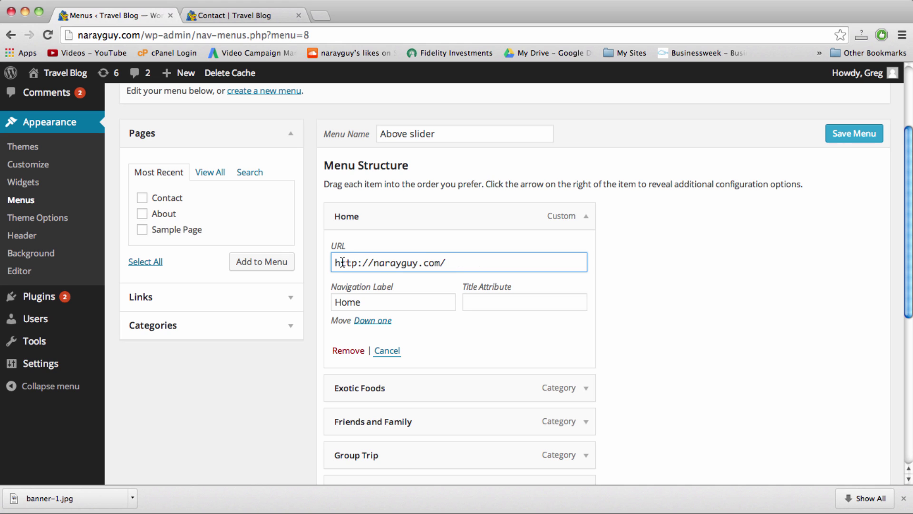
left_click_drag(333, 263, 454, 266)
left_click(454, 265)
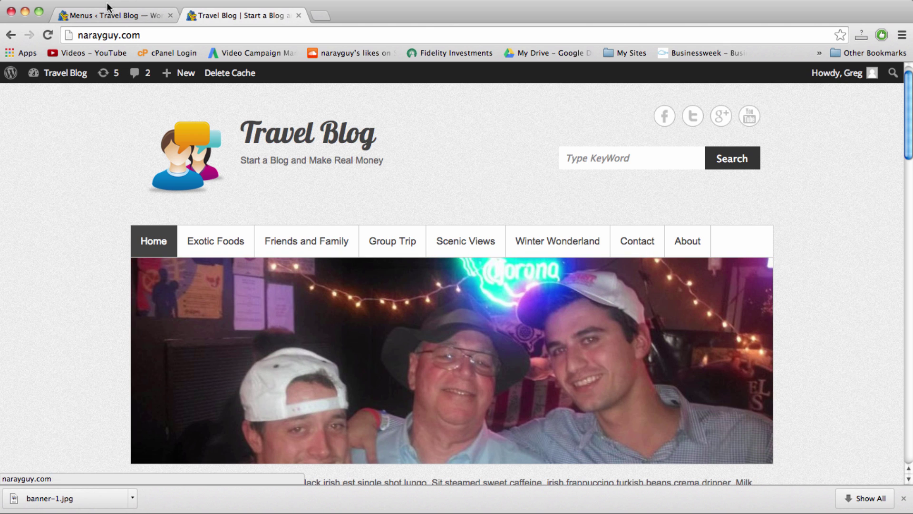
Step: Make Group Trip, Scenic Views and Winter Wonderland sub-items of Friends and Family, About a sub-item of Contact, and save the menu
left_click(109, 15)
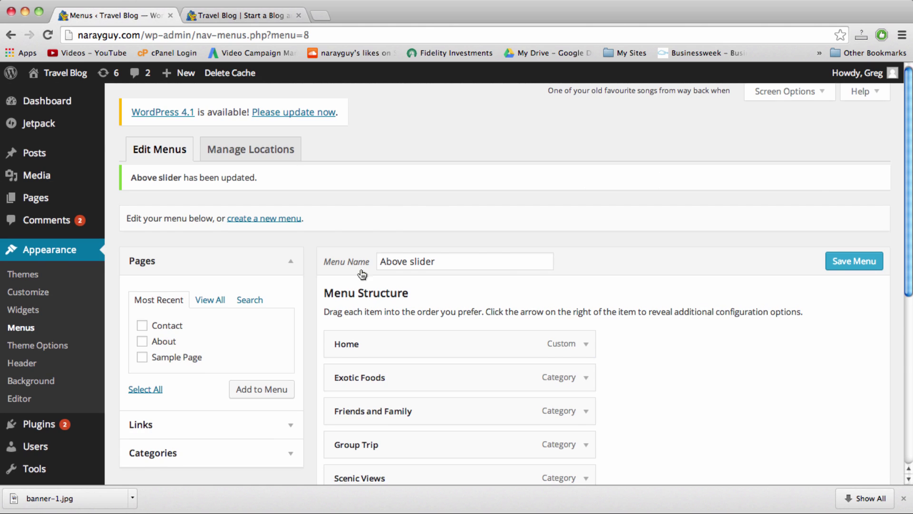
scroll(360, 270, "down", 3)
scroll(315, 243, "down", 1)
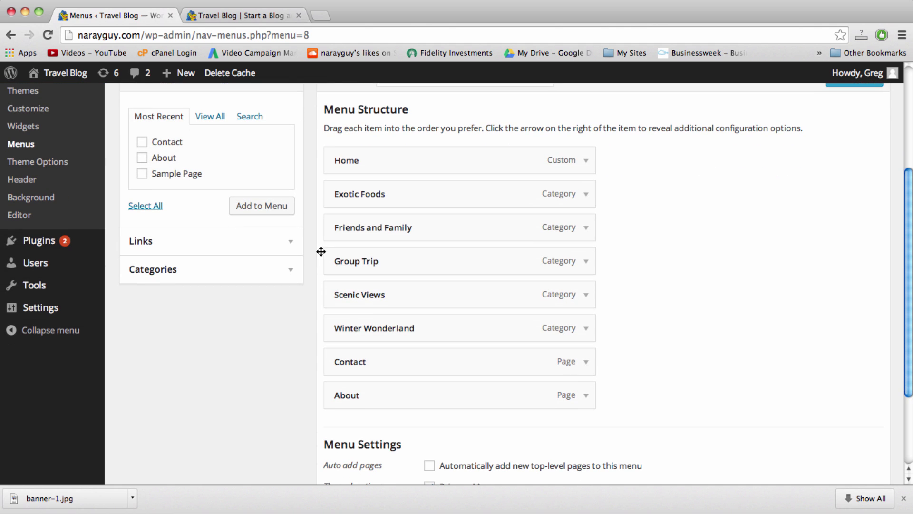
left_click_drag(357, 265, 387, 263)
left_click_drag(388, 294, 408, 295)
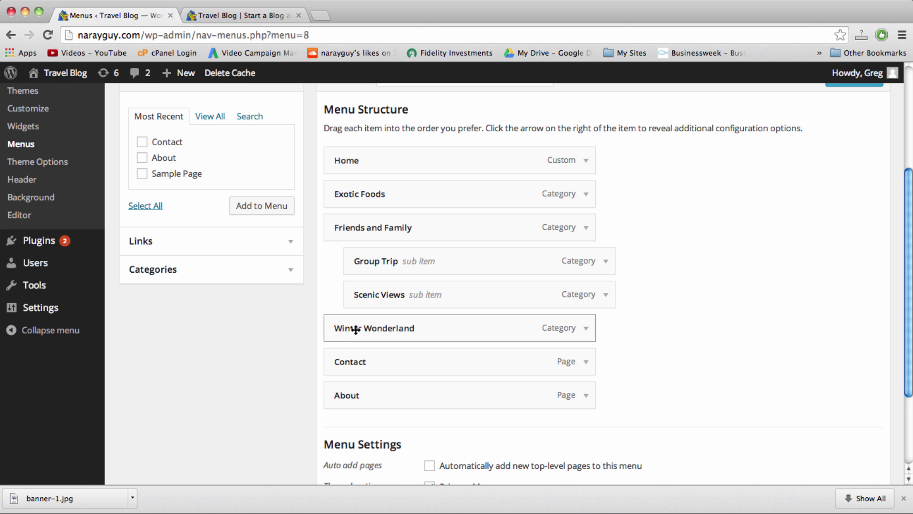
left_click_drag(355, 329, 379, 332)
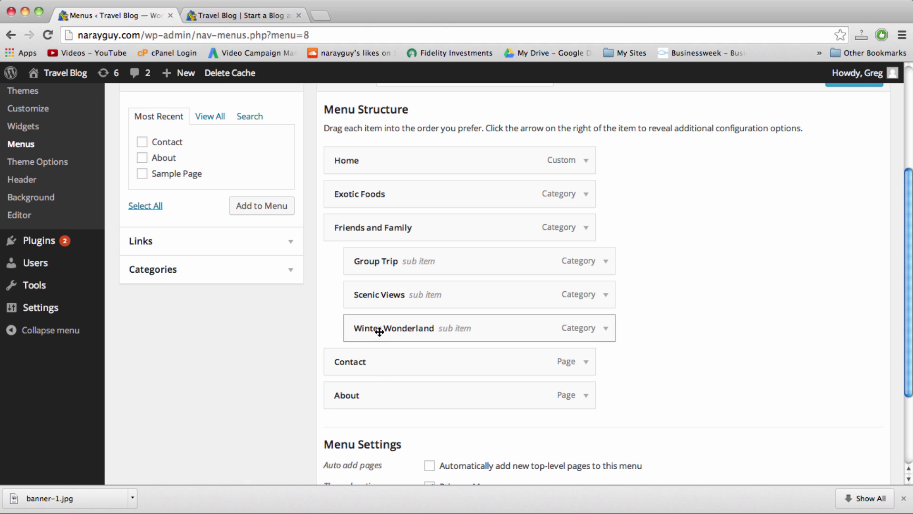
left_click_drag(378, 394, 406, 393)
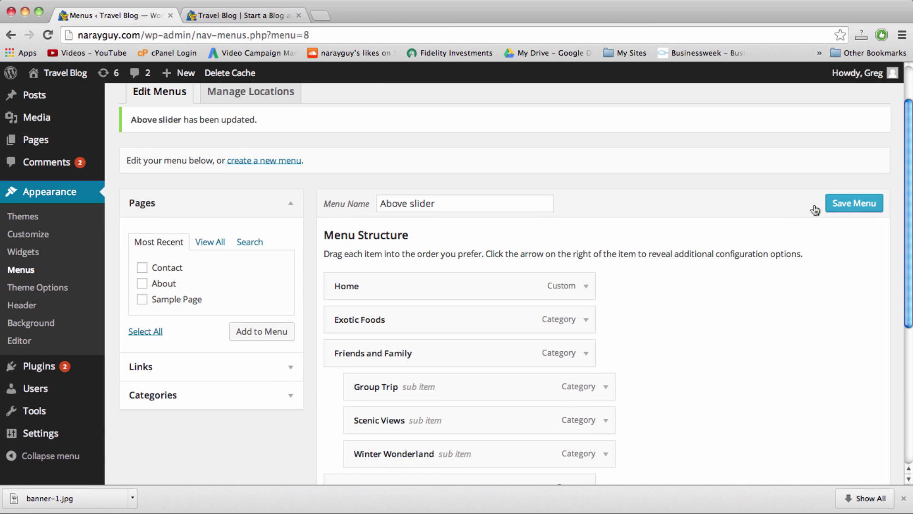
left_click(844, 208)
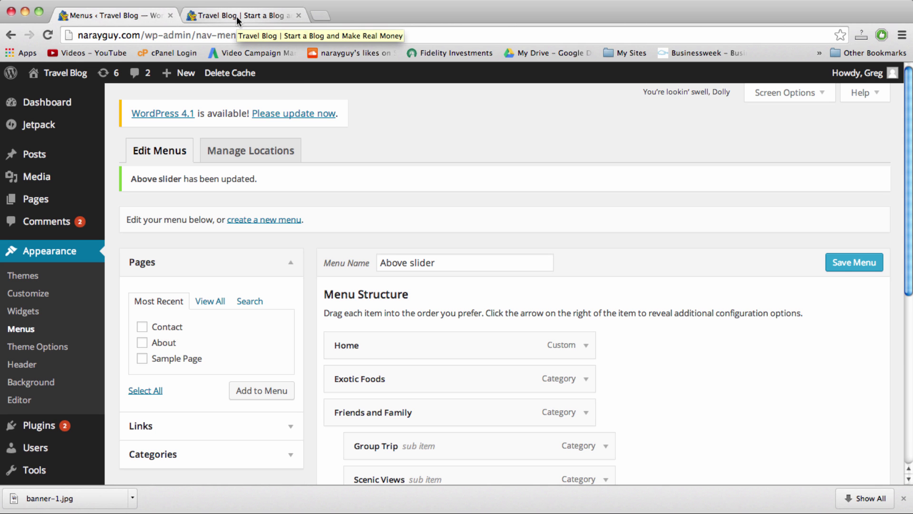
Step: Reload the live Travel Blog and check the Friends and Family and Contact dropdowns
left_click(235, 16)
left_click(235, 34)
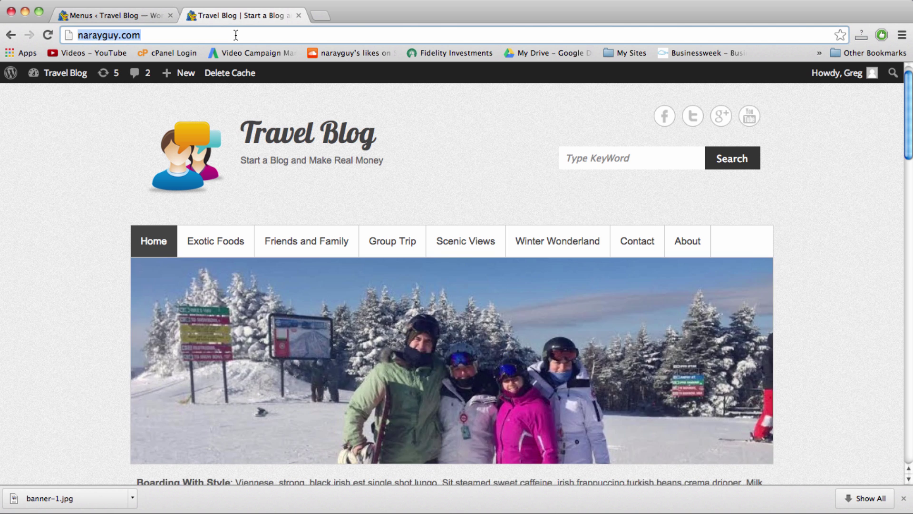
key("Return")
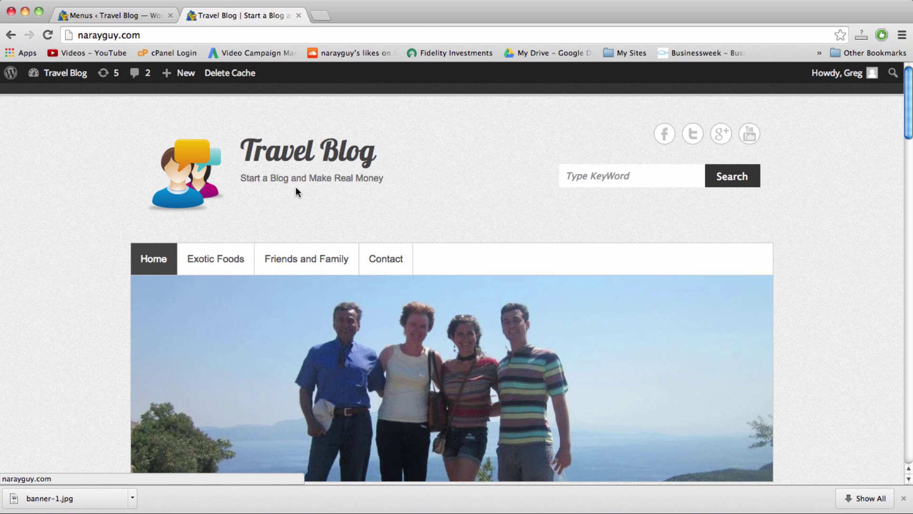
mouse_move(299, 261)
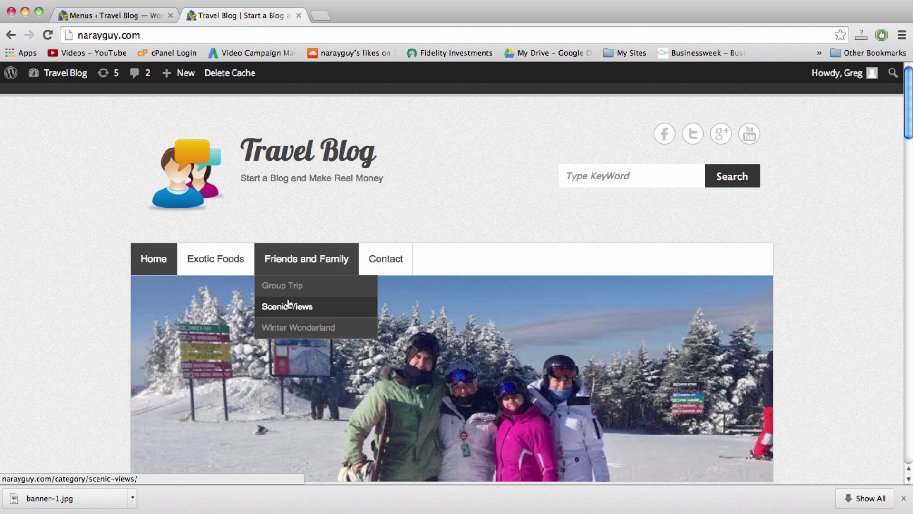
mouse_move(383, 265)
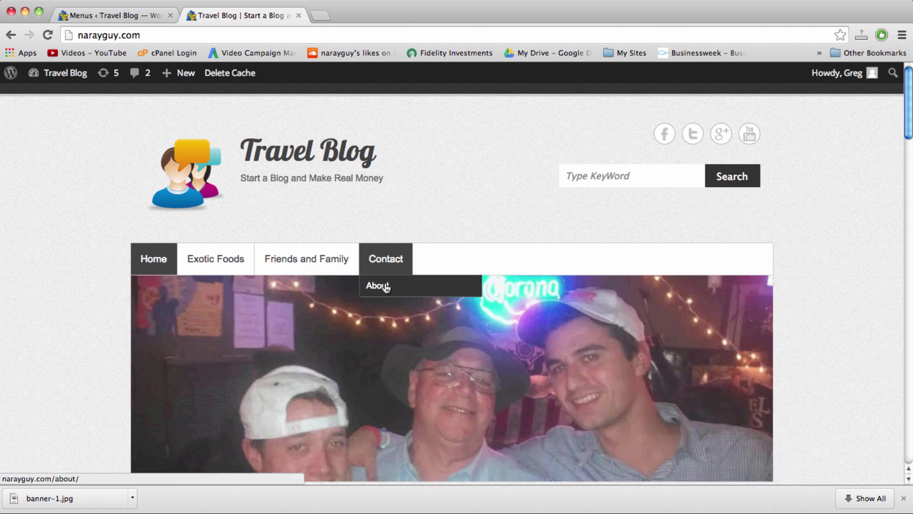